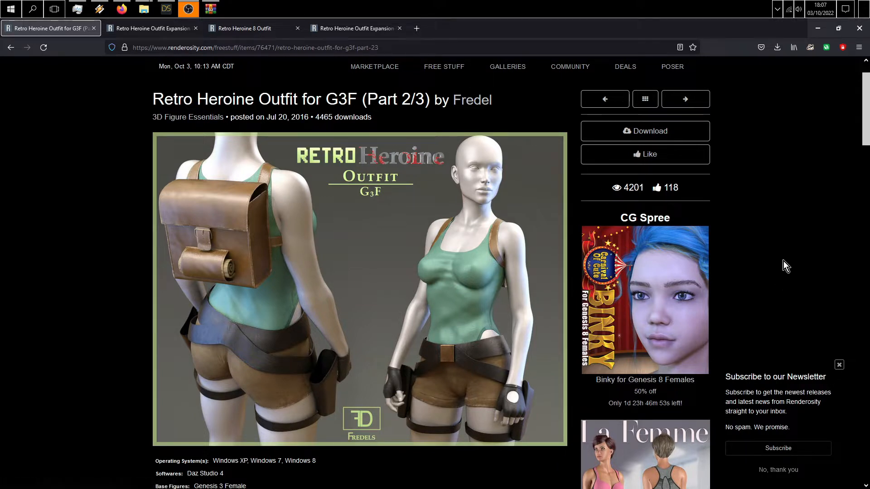
- Look through the Renderosity pages for the Retro Heroine G3F outfit, Outfit Expansion Nr. 2 and Retro Heroine 8 Outfit
left_click(865, 111)
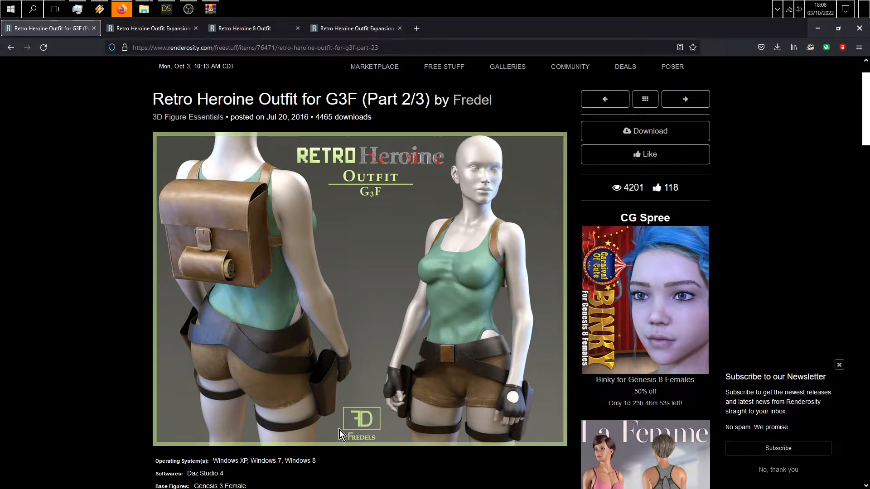
left_click(133, 31)
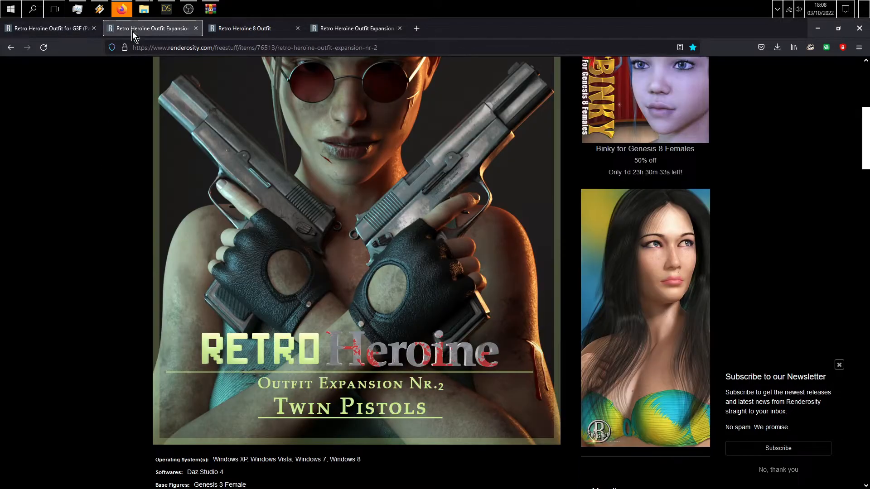
left_click_drag(866, 149, 867, 131)
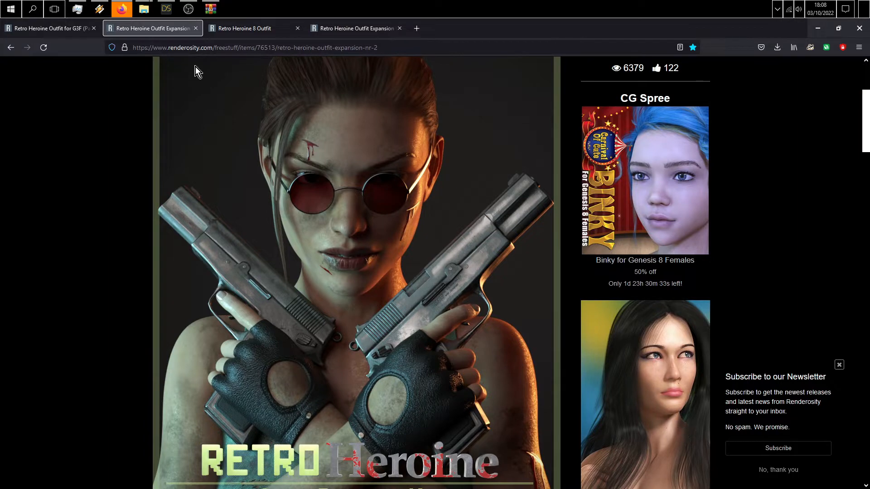
left_click(266, 31)
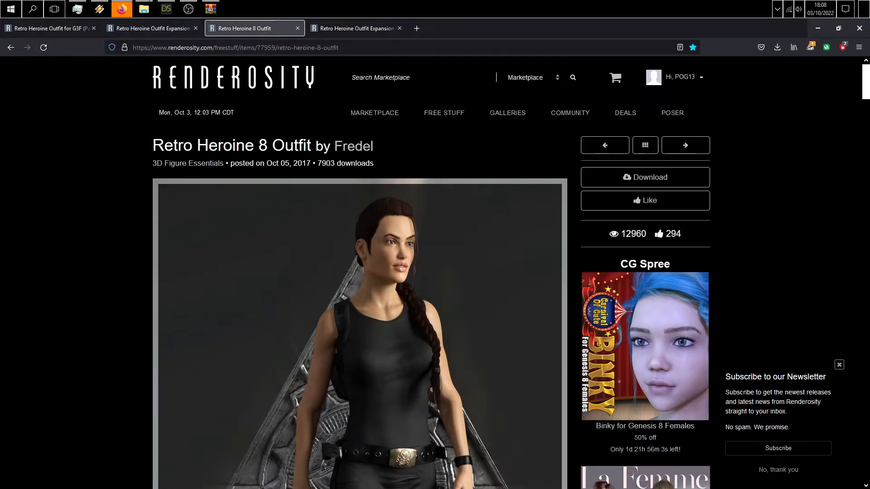
left_click_drag(866, 83, 867, 151)
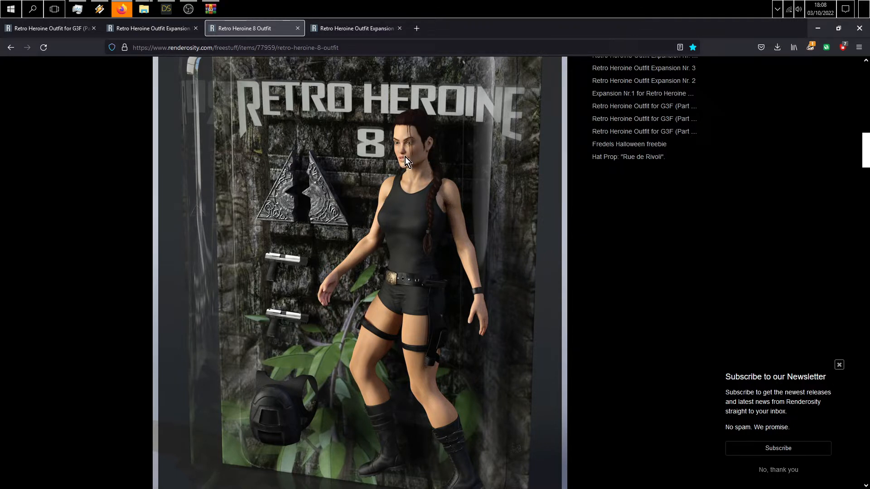
left_click_drag(865, 152, 866, 109)
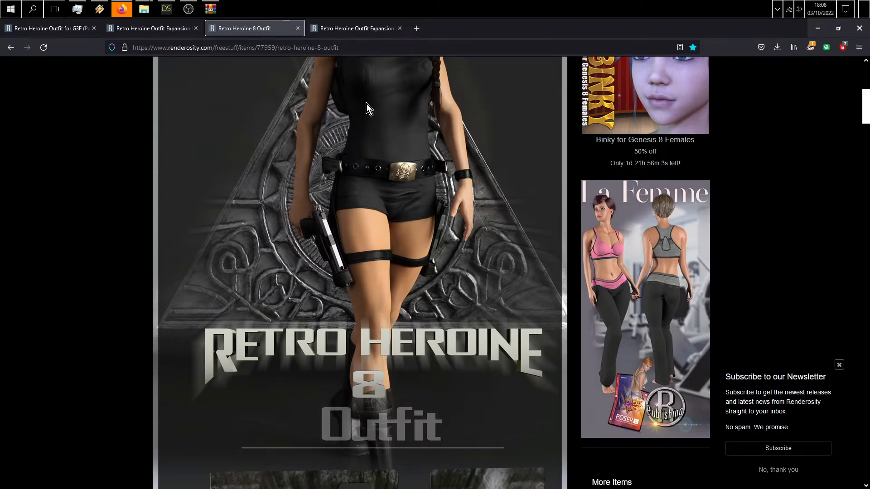
- Open the bookmarked Desire FX page "Lara Croft For G8F" in a new browser tab
left_click(167, 9)
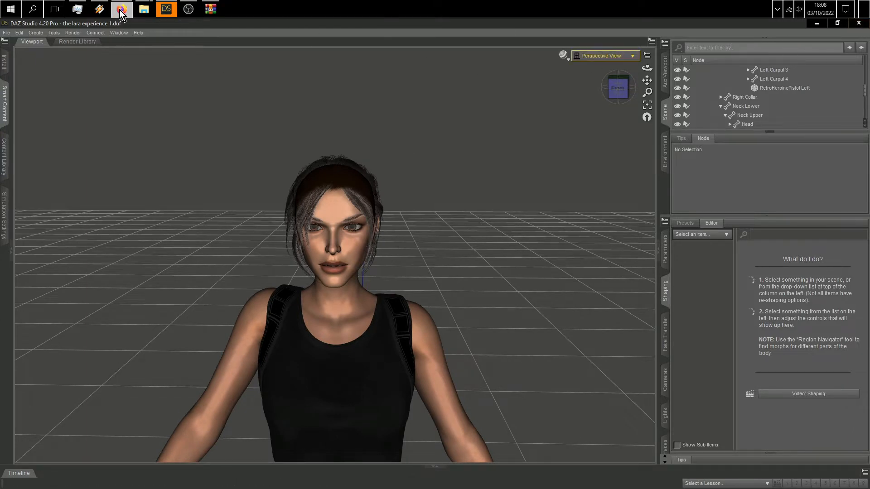
left_click(121, 9)
left_click(418, 29)
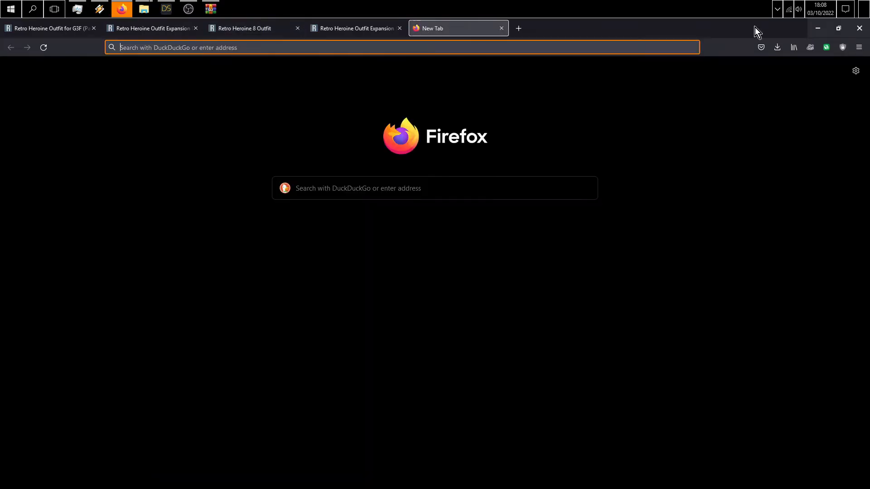
left_click(792, 48)
left_click(779, 65)
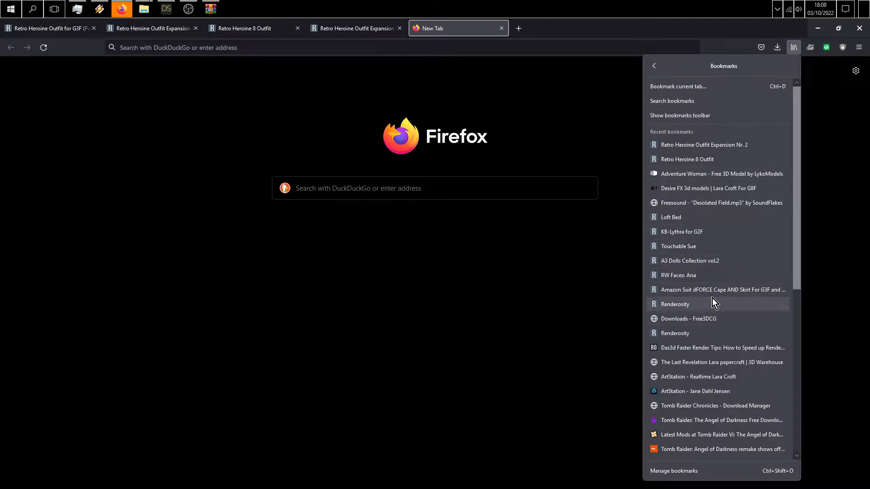
left_click(698, 189)
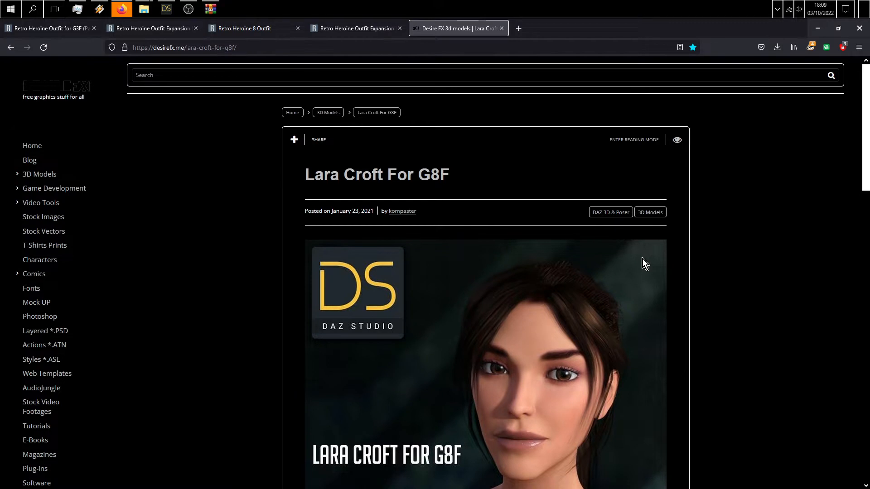
- Look through the Lara Croft For G8F page, from its preview image down to the download links
scroll(642, 257, "down", 4)
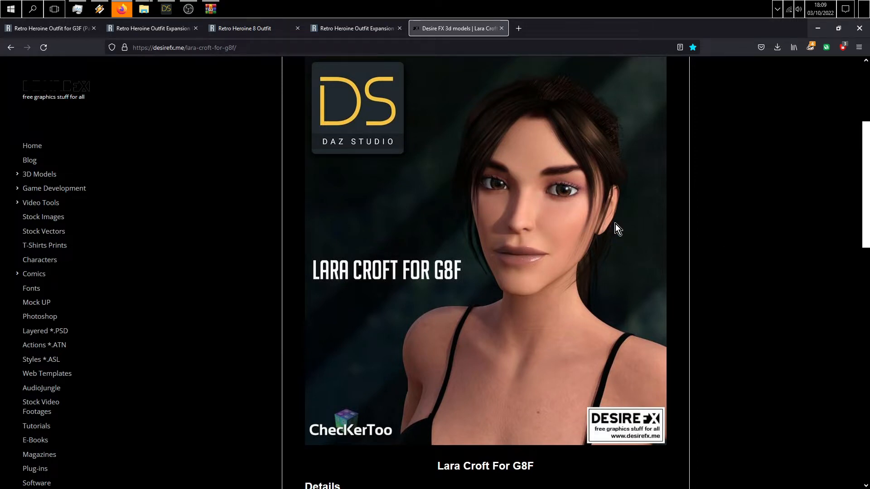
scroll(616, 249, "down", 10)
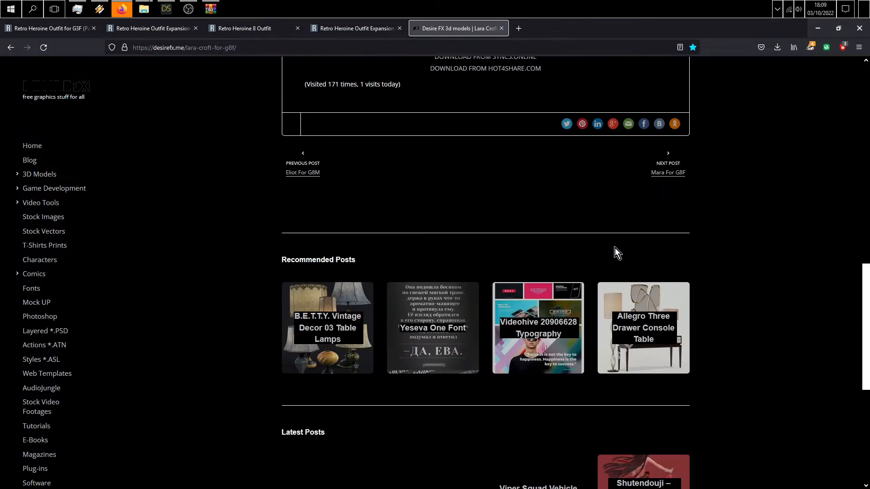
scroll(615, 249, "up", 11)
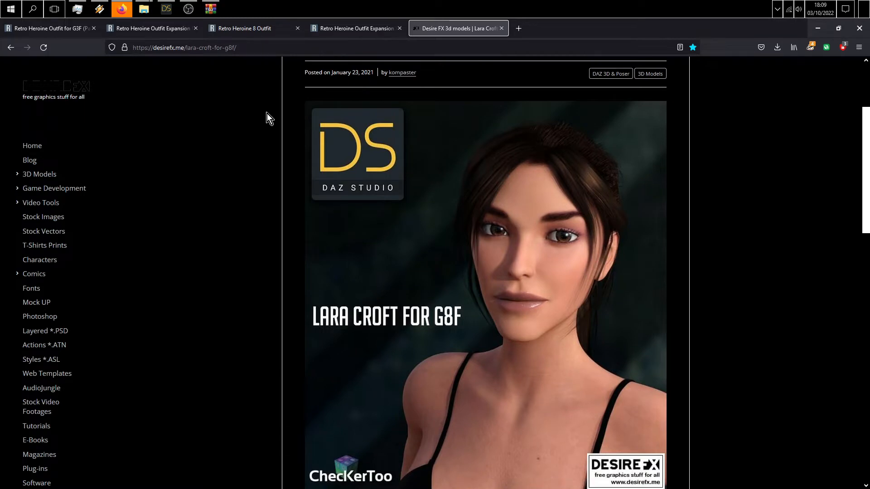
- Switch to DAZ Studio and examine the Lara Croft character's face up close from the front and at an angle
left_click(167, 10)
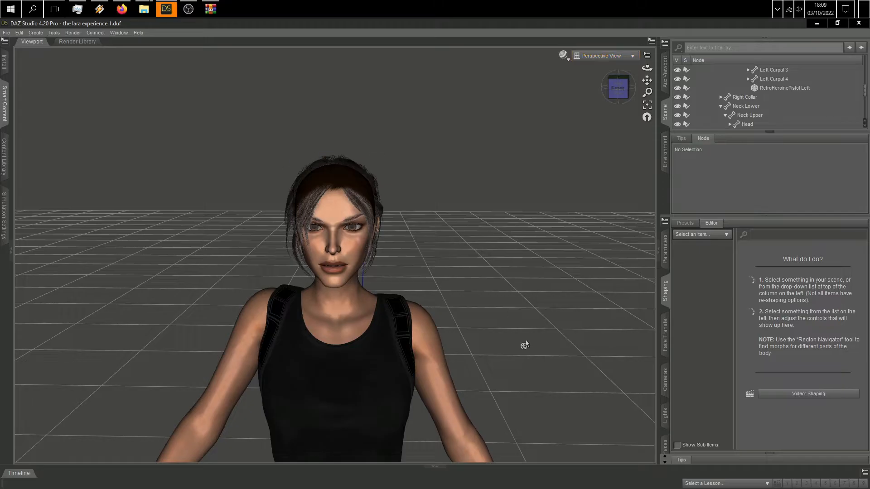
scroll(373, 248, "up", 5)
left_click_drag(618, 87, 589, 89)
left_click(615, 88)
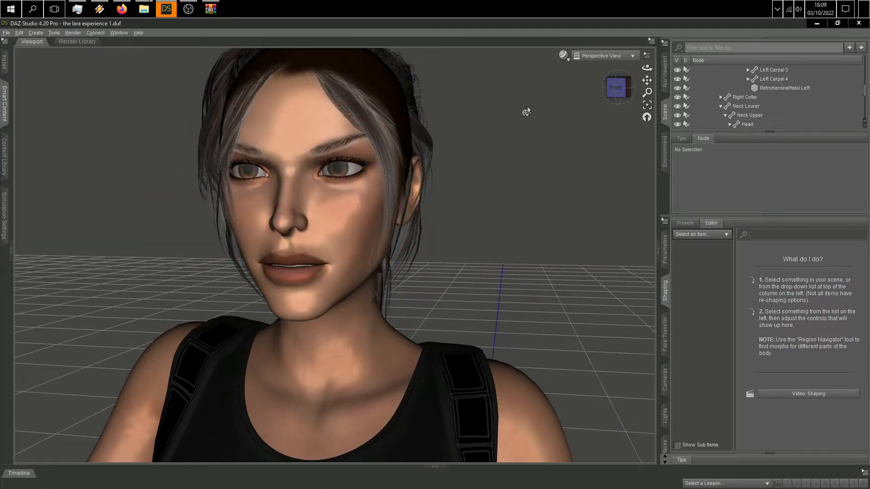
left_click_drag(647, 80, 680, 82)
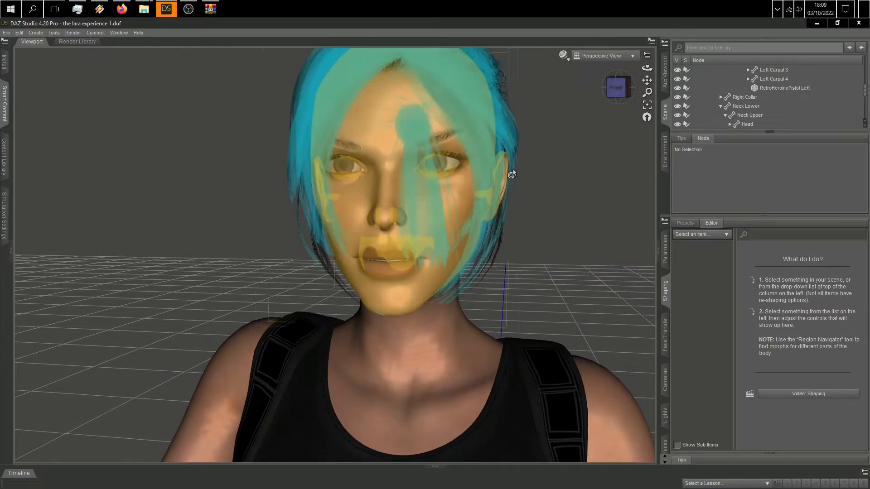
- Switch to Windows Photo Viewer and inspect the lara c test1.tif render from the face down to the full outfit
left_click(817, 23)
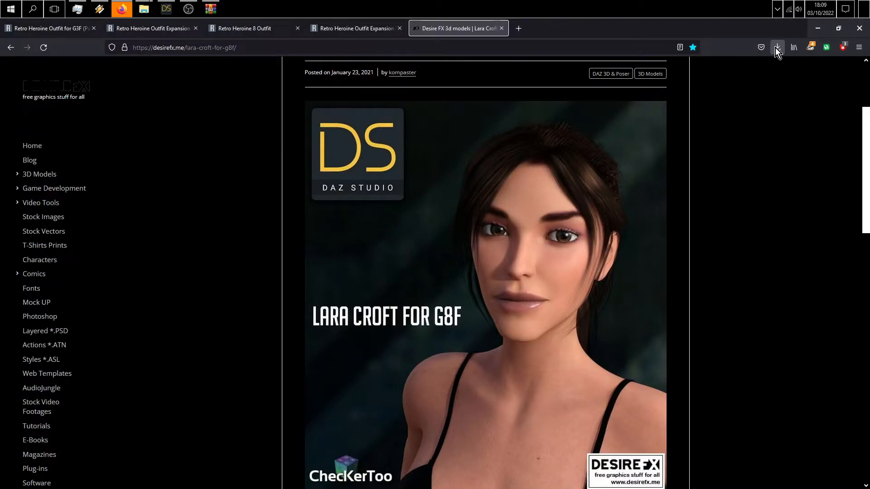
left_click(817, 28)
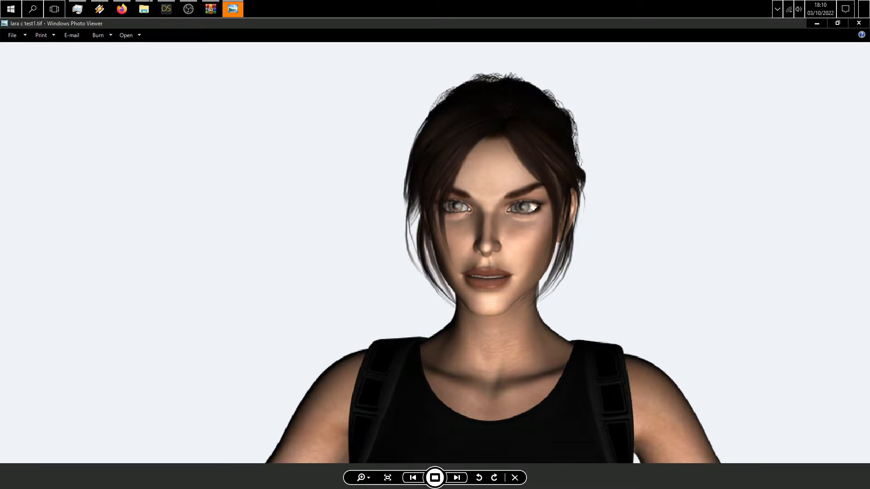
scroll(812, 281, "up", 1)
scroll(812, 282, "down", 2)
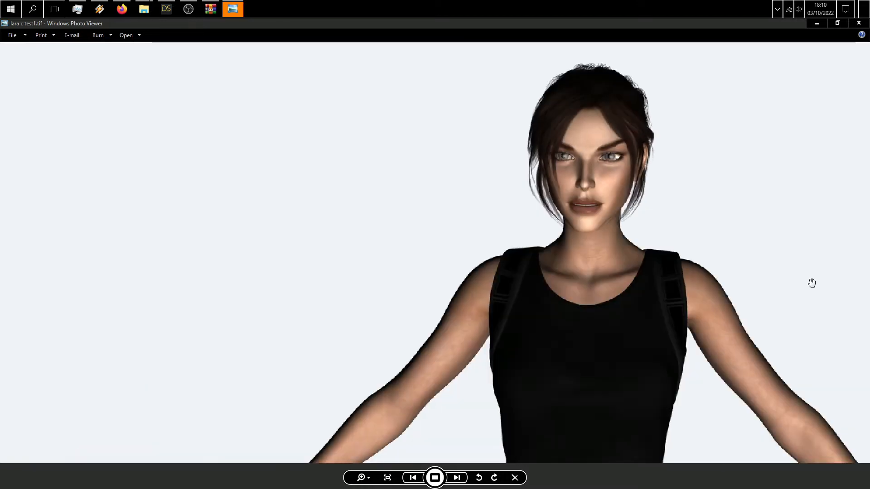
scroll(698, 226, "down", 3)
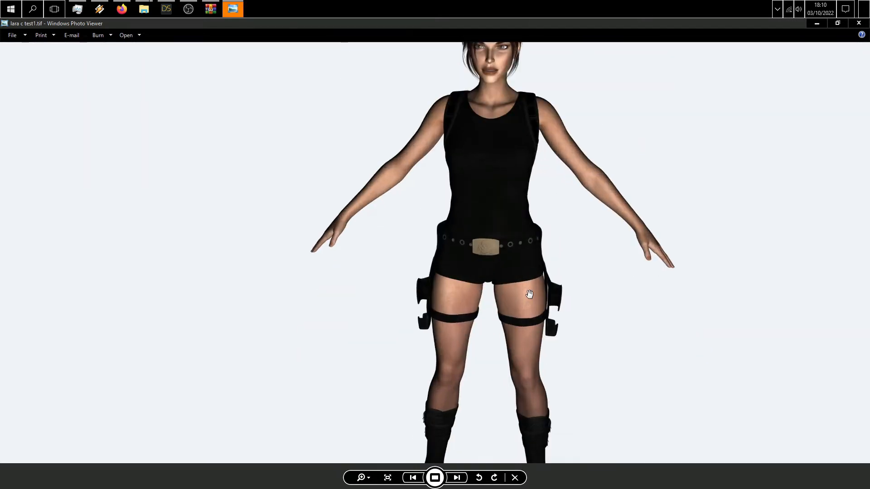
- Return to DAZ Studio and examine the character's outfit, holsters and pistols from front and elevated angled views
key("alt+Tab")
left_click_drag(465, 266, 492, 274, "alt")
scroll(494, 281, "down", 5)
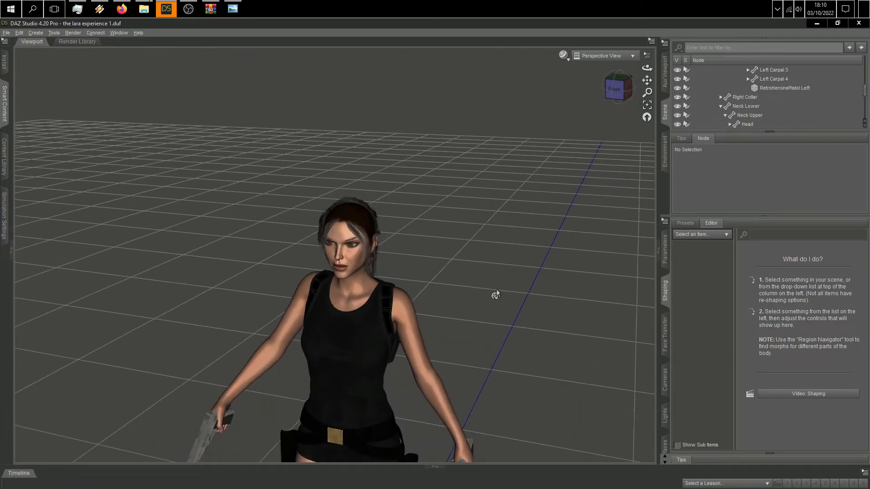
left_click_drag(613, 89, 660, 99)
scroll(455, 116, "up", 5)
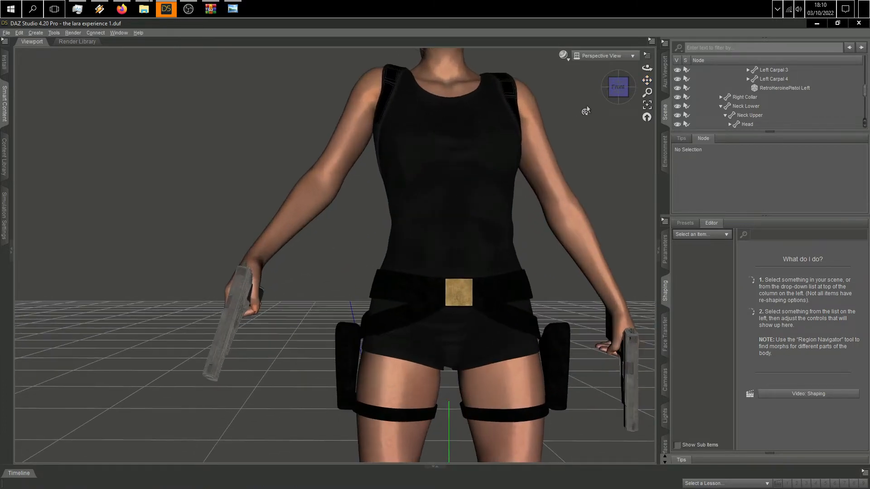
left_click_drag(648, 79, 625, 181)
scroll(471, 206, "down", 6)
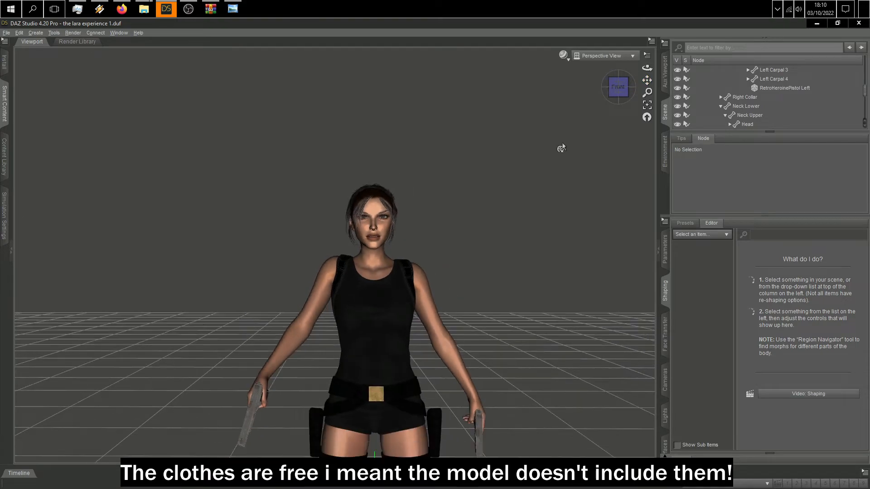
left_click_drag(618, 86, 687, 25)
scroll(548, 342, "down", 1)
scroll(548, 342, "down", 2)
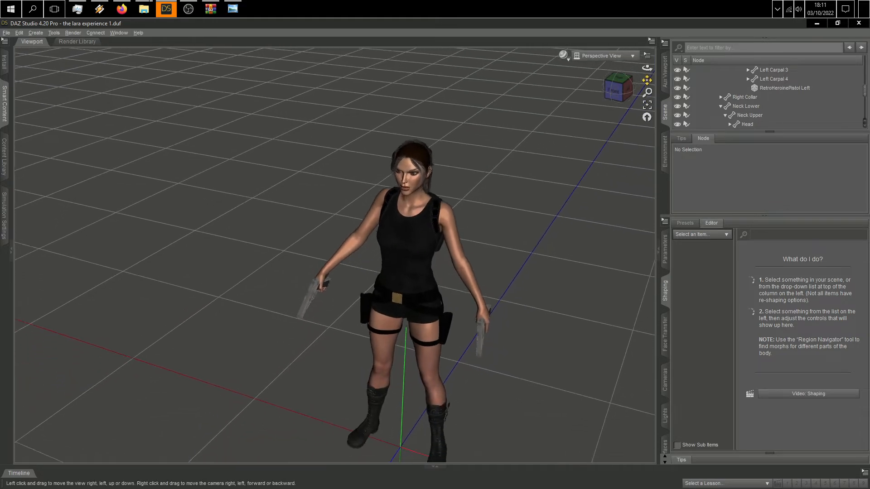
scroll(431, 378, "up", 2)
scroll(429, 383, "up", 1)
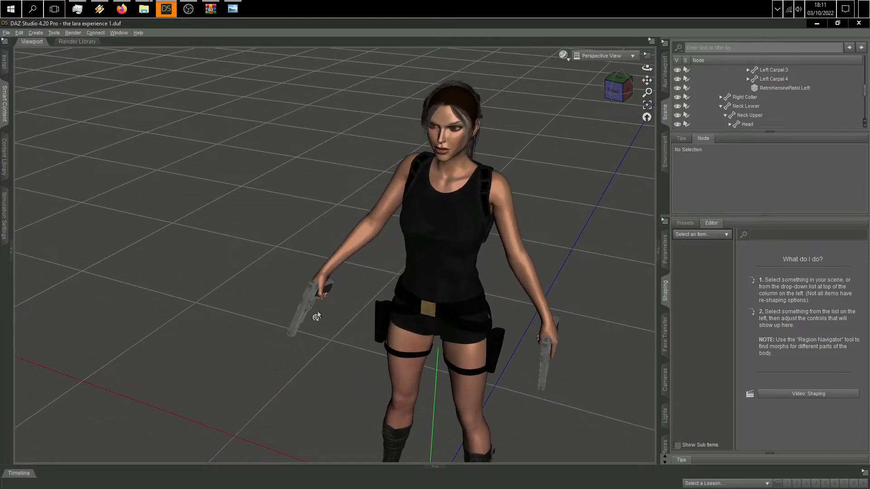
- Select the character's Right Forearm Bend bone and slightly rotate the forearm holding the pistol
left_click(305, 306)
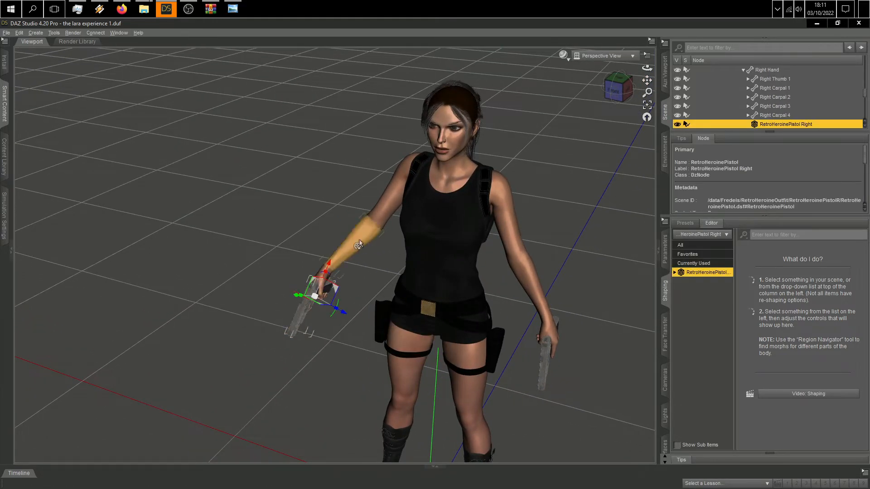
left_click(333, 257)
scroll(317, 300, "up", 4)
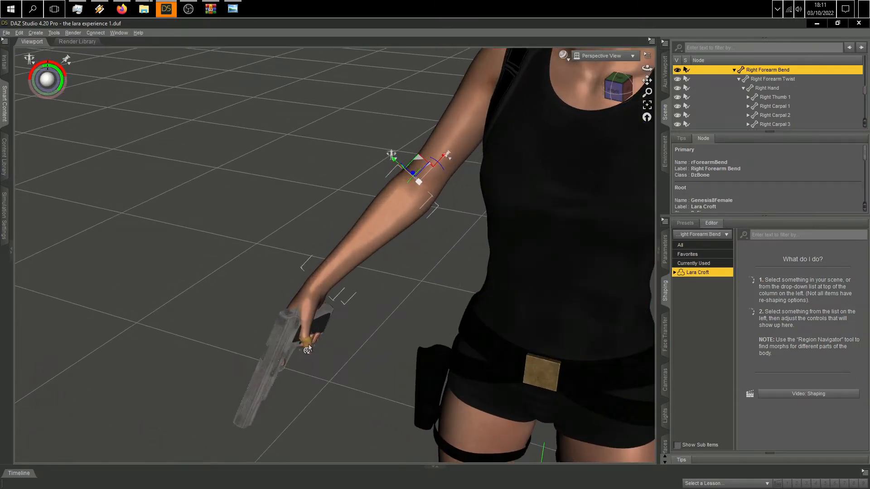
left_click_drag(618, 89, 585, 206)
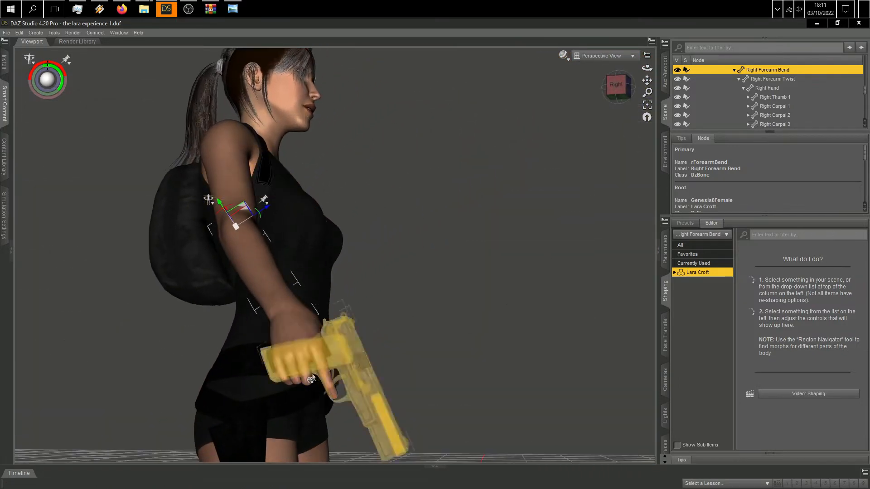
left_click_drag(613, 144, 436, 402)
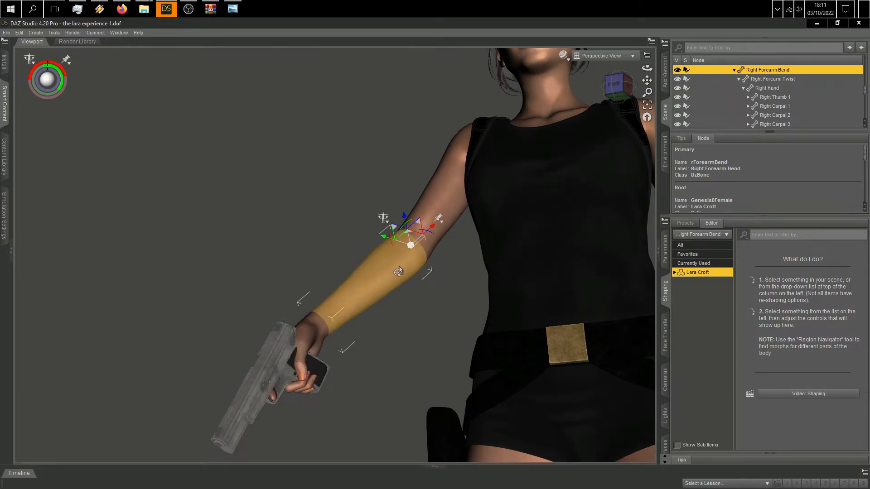
mouse_move(392, 240)
left_mouse_down()
mouse_move(398, 225)
mouse_move(393, 256)
mouse_move(399, 229)
mouse_move(401, 240)
left_mouse_up()
- Select the Right Shoulder Bend bone and rotate the upper arm to turn the pistol hand slightly outward
left_click(451, 144)
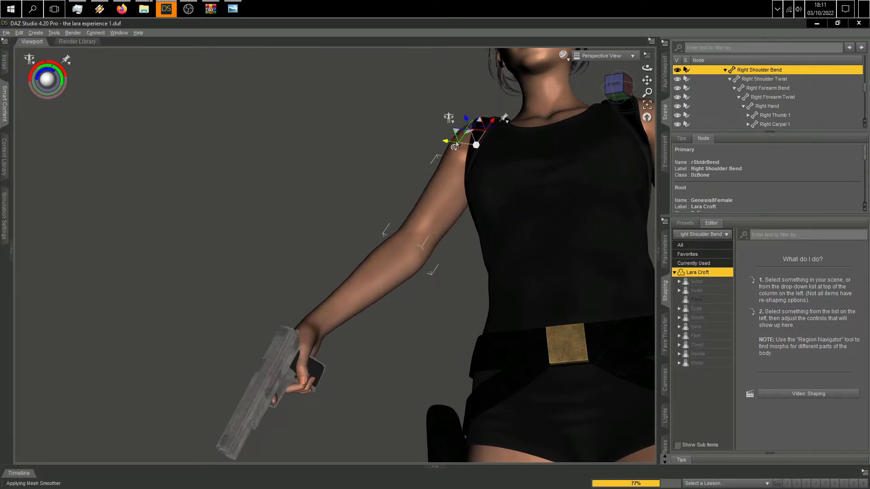
mouse_move(451, 145)
left_mouse_down()
mouse_move(457, 142)
mouse_move(453, 150)
left_mouse_up()
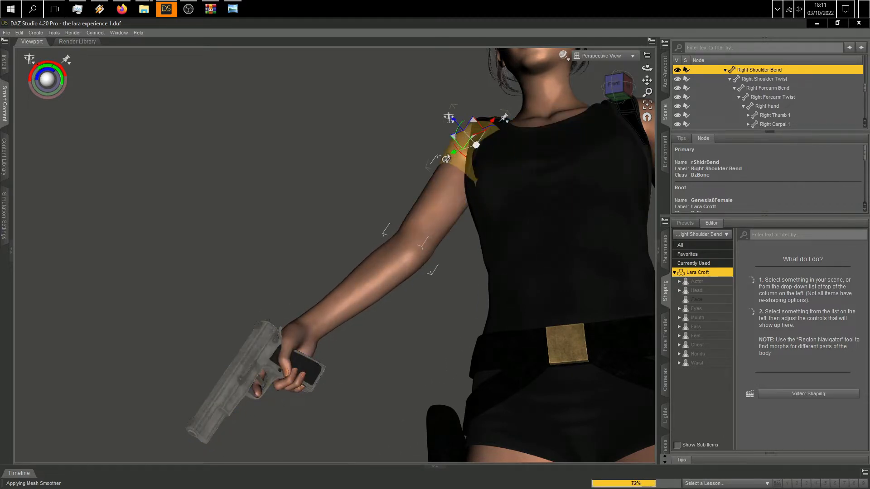
left_click_drag(459, 160, 460, 133)
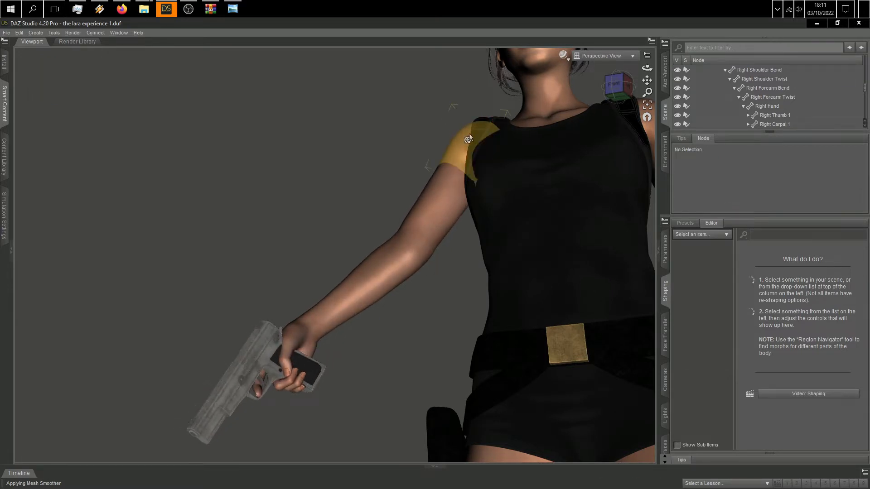
- Select the Right Collar bone and rotate it slightly to adjust the right arm's pose
left_click(462, 141)
left_click_drag(546, 144, 555, 155)
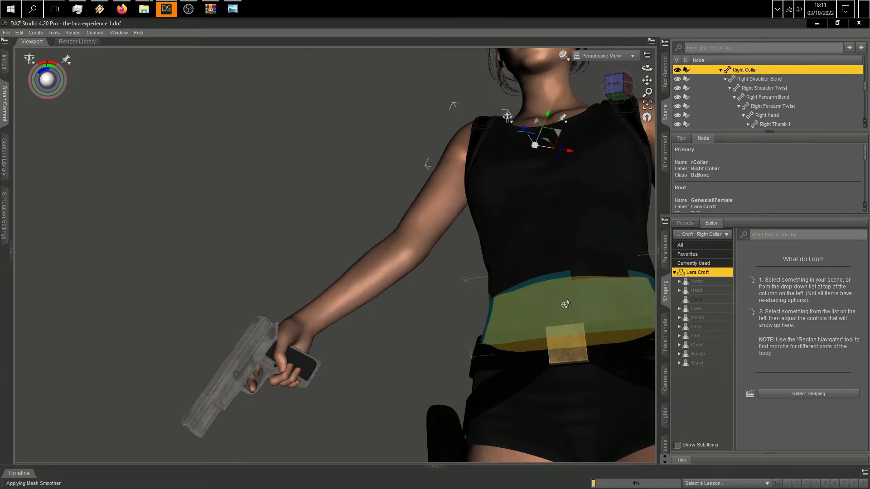
scroll(565, 305, "down", 5)
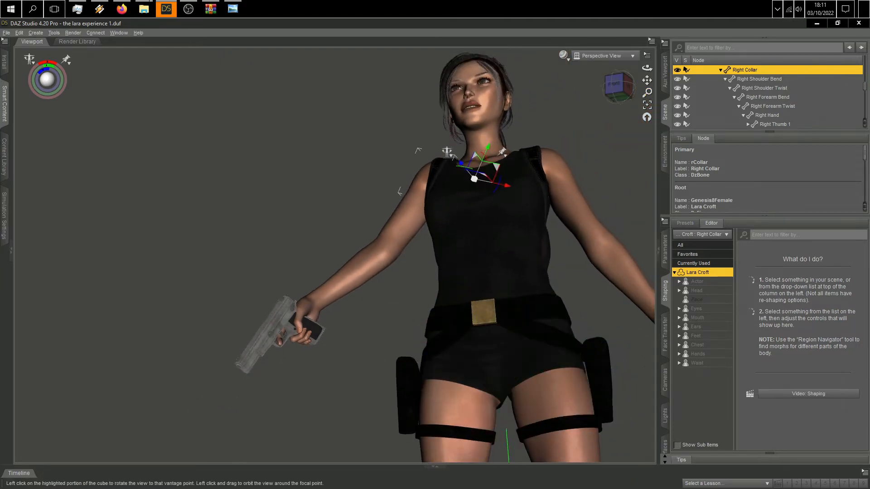
left_click(618, 86)
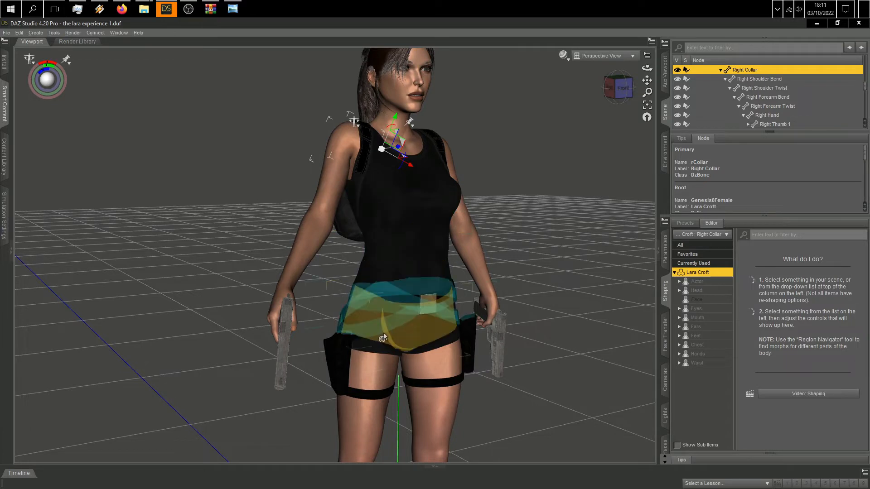
- Select the Right Thigh Bend bone and examine the character's thighs, holsters and pistols
left_click(406, 434)
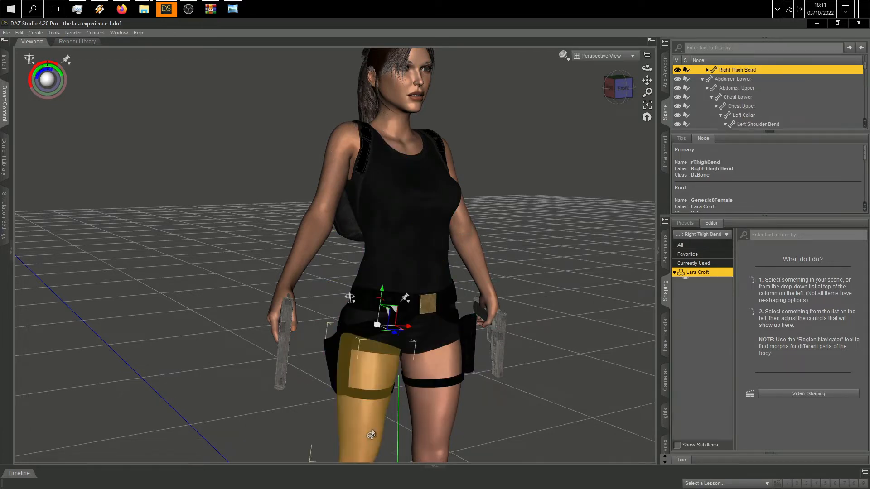
mouse_move(647, 80)
left_mouse_down()
mouse_move(637, 91)
mouse_move(648, 84)
left_mouse_up()
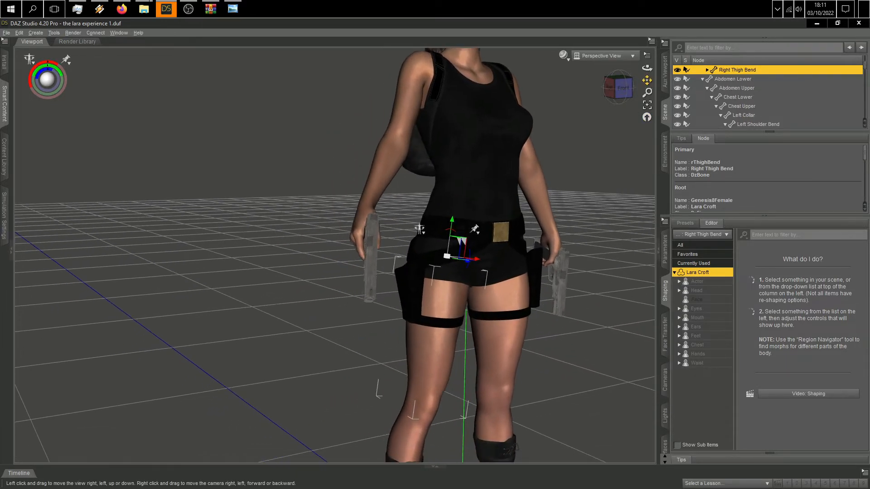
left_click_drag(470, 268, 470, 270)
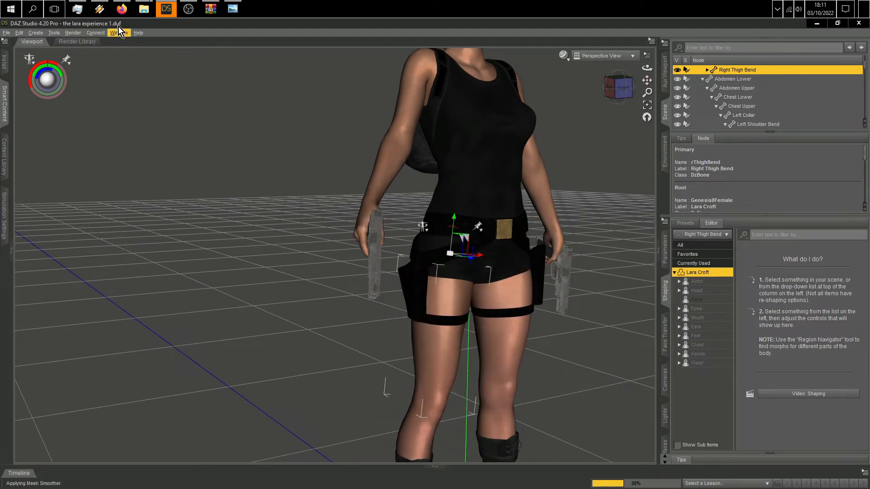
- Compare the Lara Croft for G8F, Retro Heroine Outfit Expansion Nr 4 and Retro Heroine 8 Outfit pages in Firefox with the DAZ Studio character
left_click(121, 8)
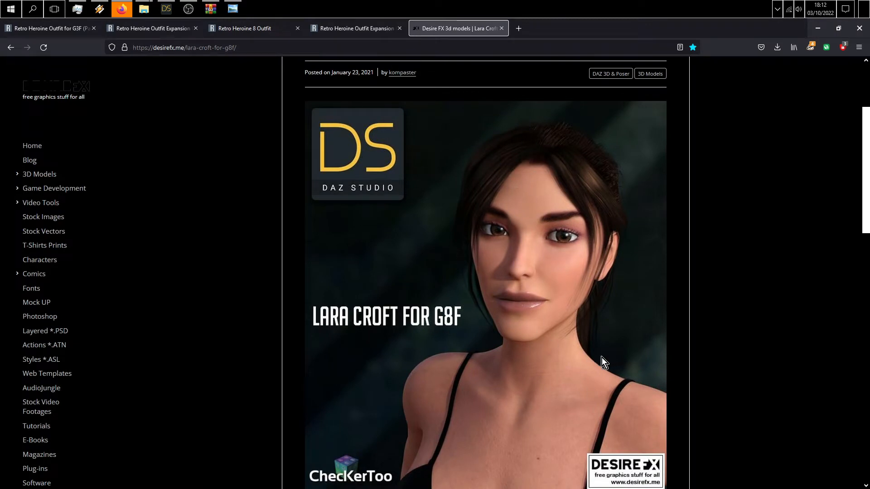
left_click(359, 28)
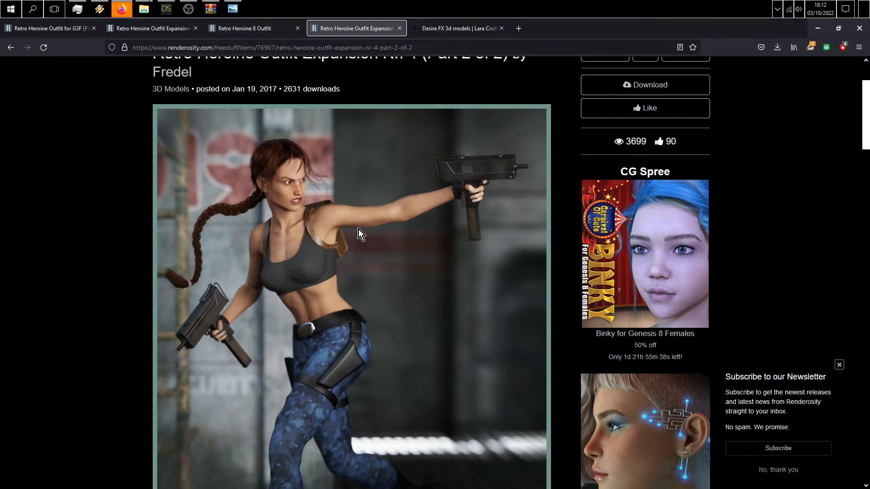
left_click(241, 28)
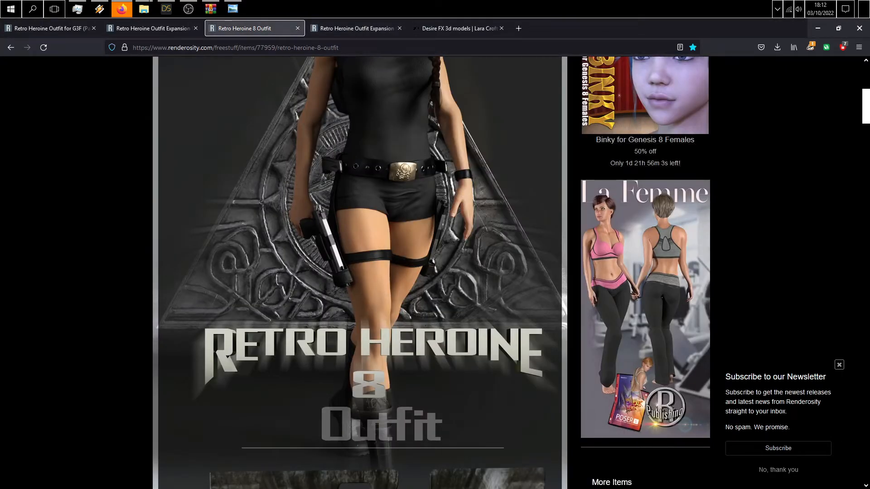
mouse_move(864, 113)
left_mouse_down()
mouse_move(864, 127)
mouse_move(864, 75)
mouse_move(862, 96)
left_mouse_up()
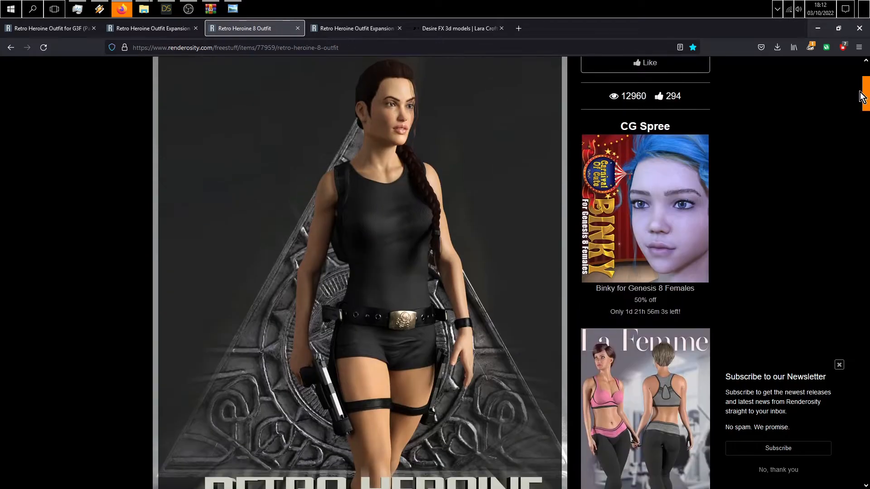
left_click(166, 8)
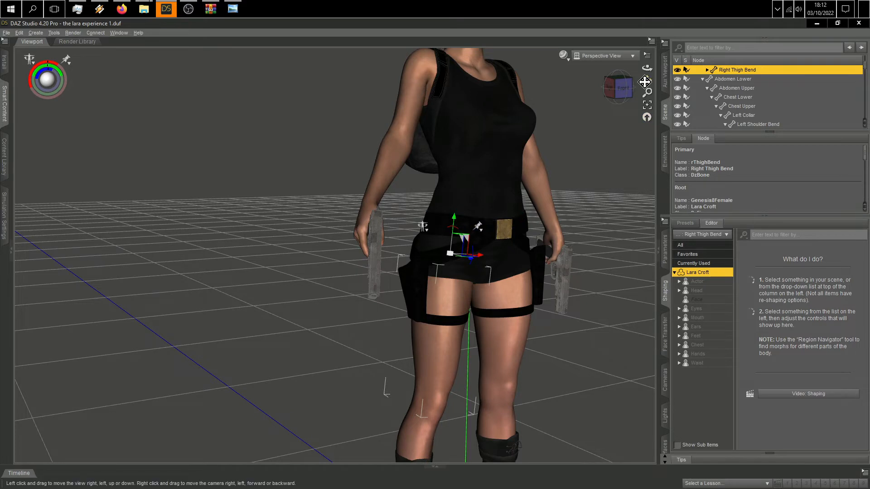
left_click_drag(645, 82, 643, 64)
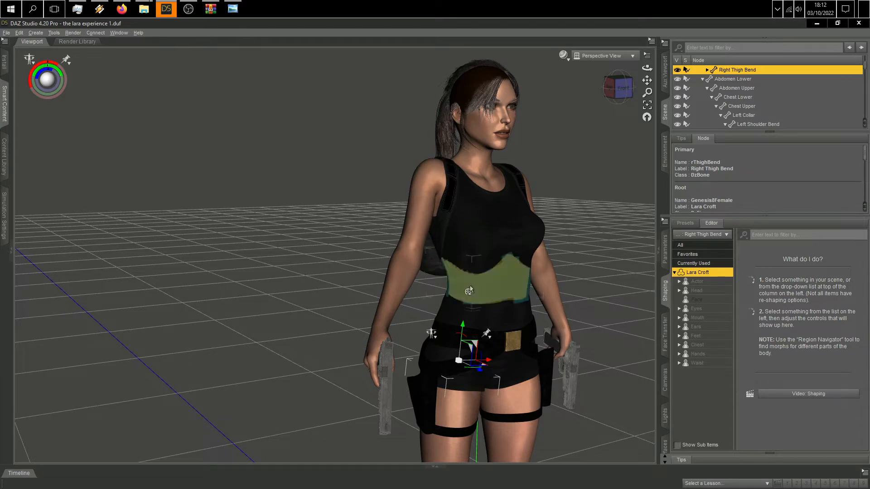
- Switch to Firefox and review the Retro Heroine expansion pages, the Lara Croft for G8F page and the Retro Heroine Outfit for G3F page
left_click(171, 11)
left_click(148, 28)
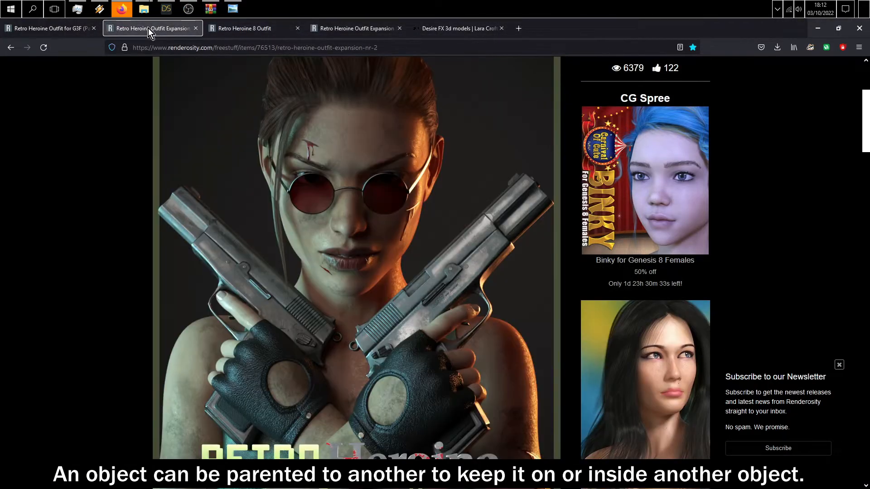
left_click(361, 30)
left_click(445, 33)
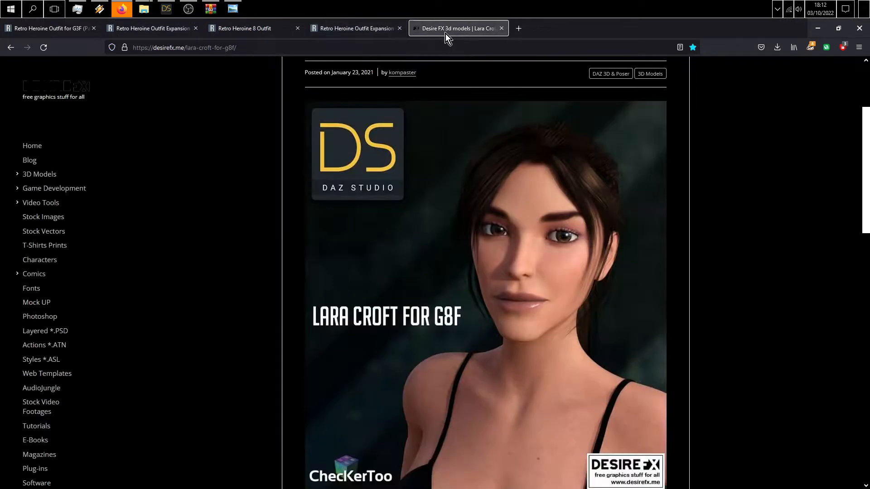
left_click(82, 30)
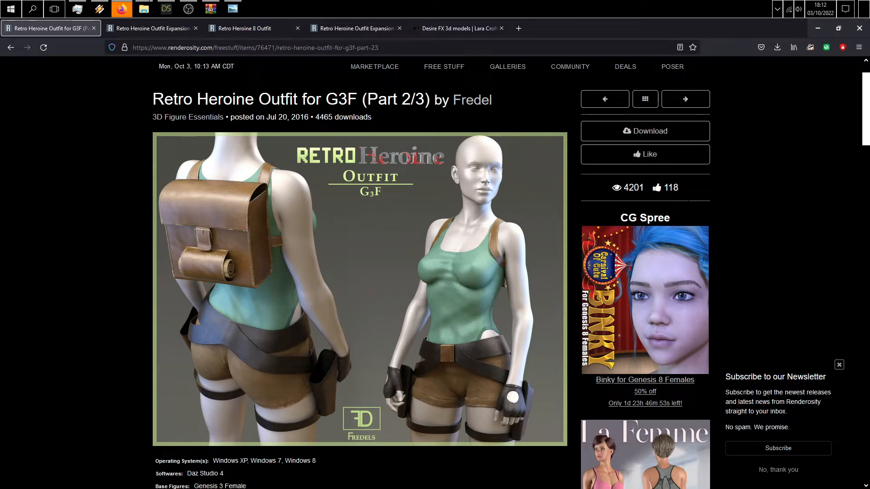
- Minimize Firefox, return to DAZ Studio and examine the whole armed character from the front
left_click(817, 29)
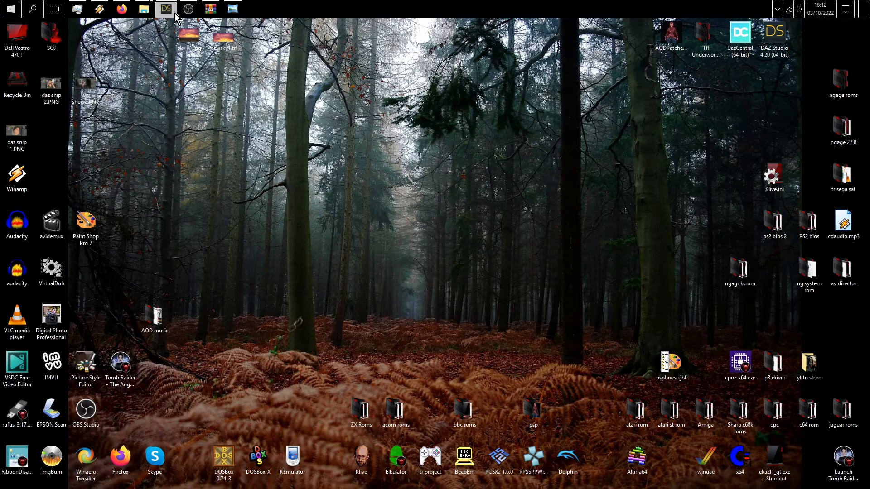
left_click(166, 9)
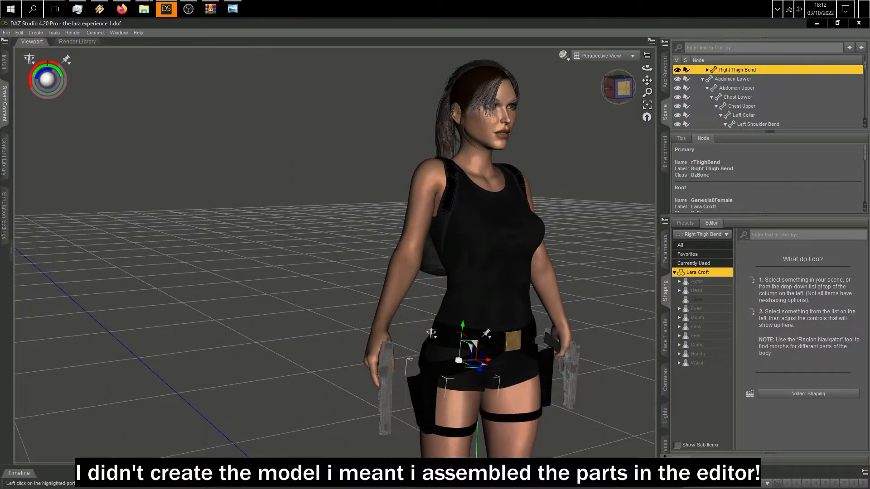
left_click(624, 88)
left_click(618, 89)
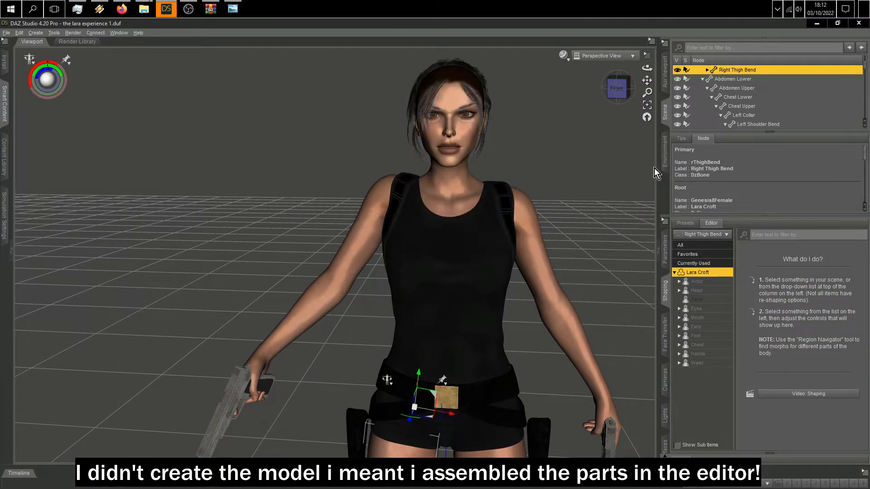
left_click_drag(647, 81, 463, 312)
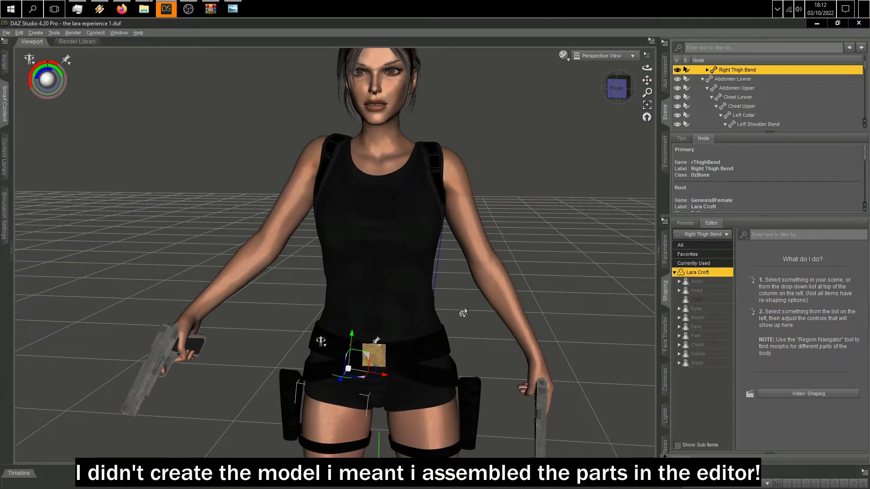
scroll(558, 313, "down", 5)
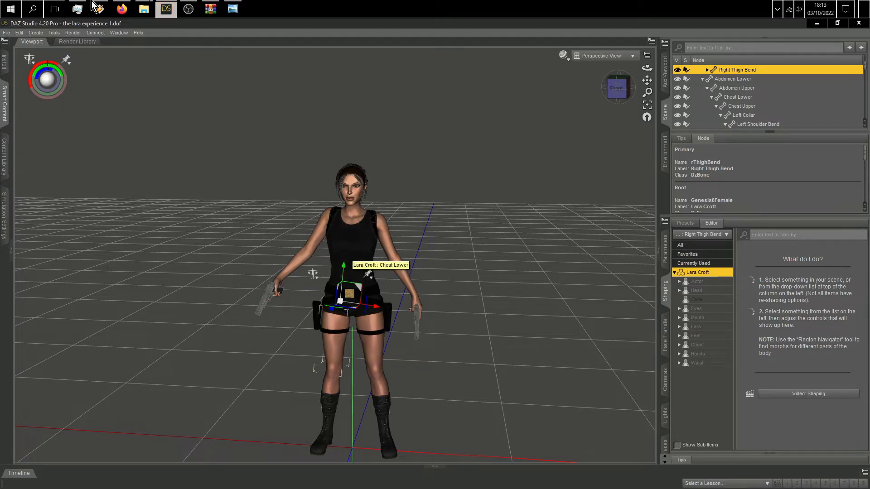
left_click(167, 9)
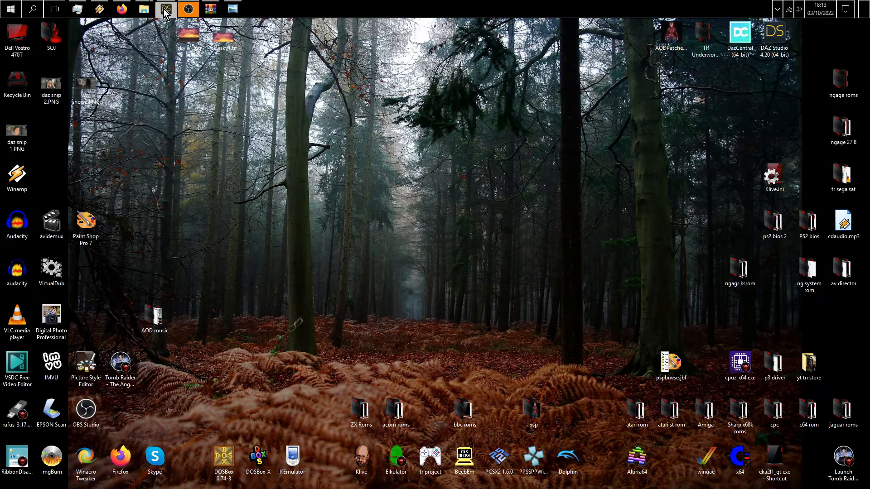
left_click(166, 9)
left_click(121, 9)
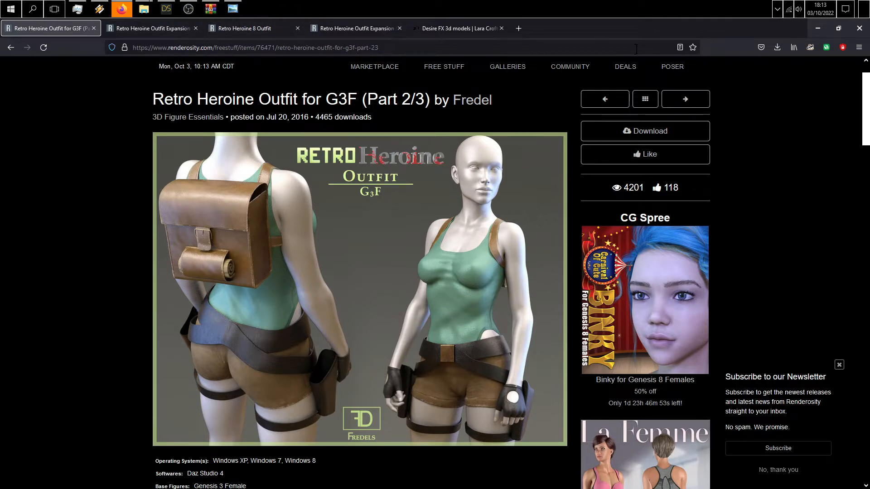
left_click(166, 9)
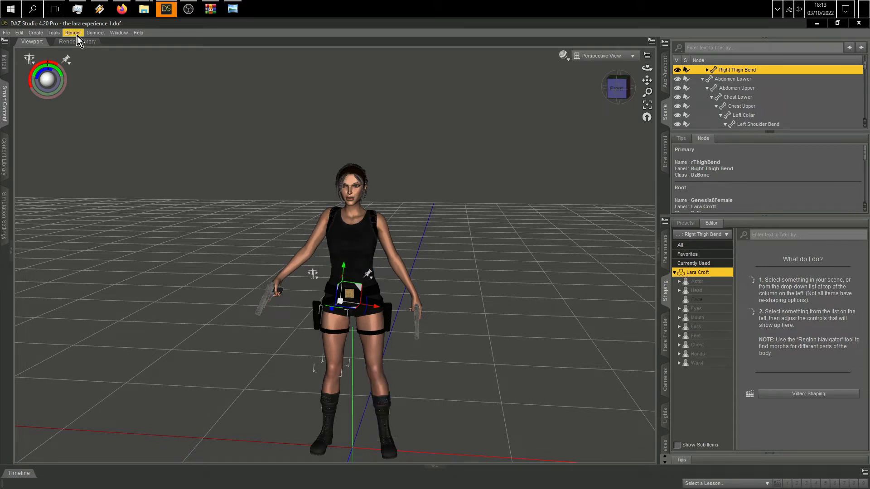
- Review the scene and preset types offered for saving the assembled character, without saving anything
left_click(7, 33)
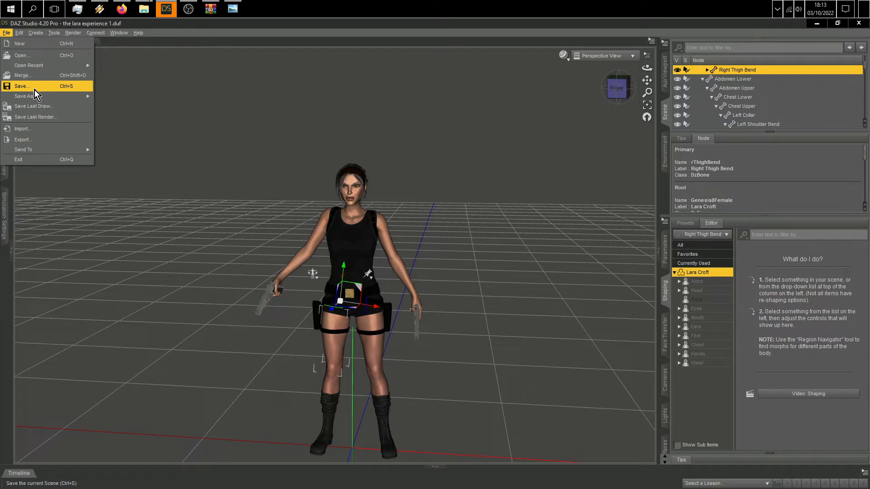
mouse_move(40, 96)
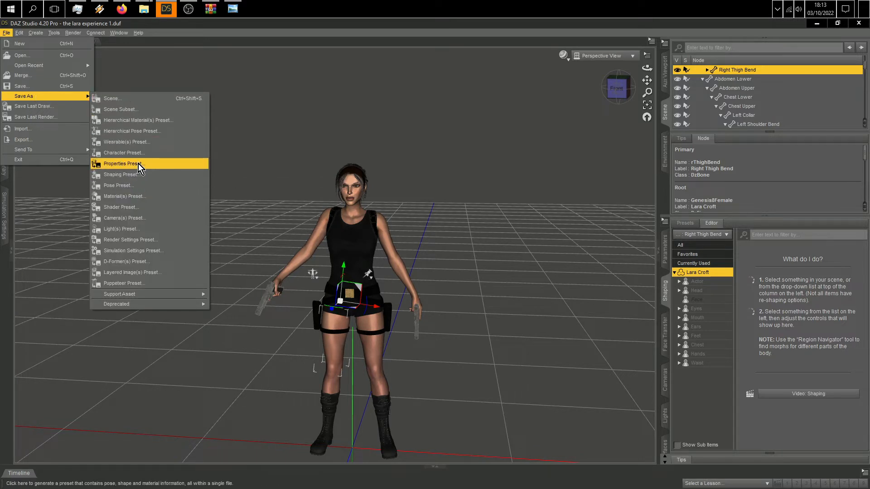
left_click(517, 39)
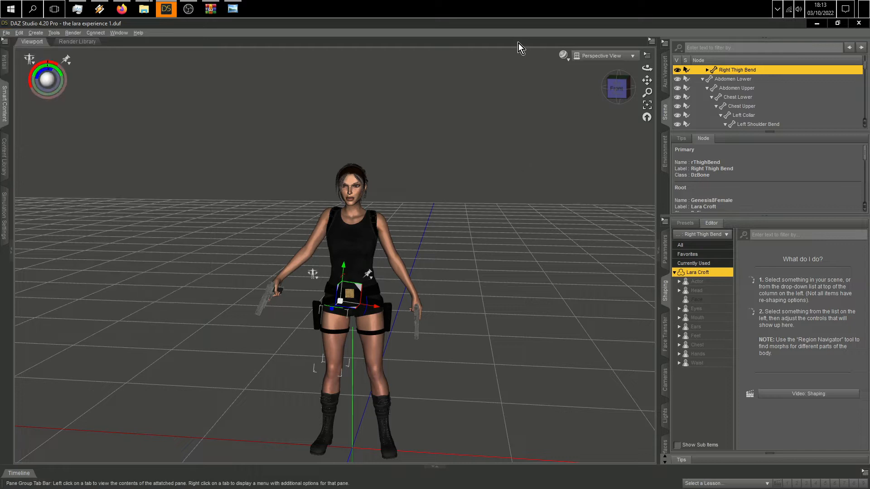
- Clear the assembled character and start a new empty scene
left_click(7, 33)
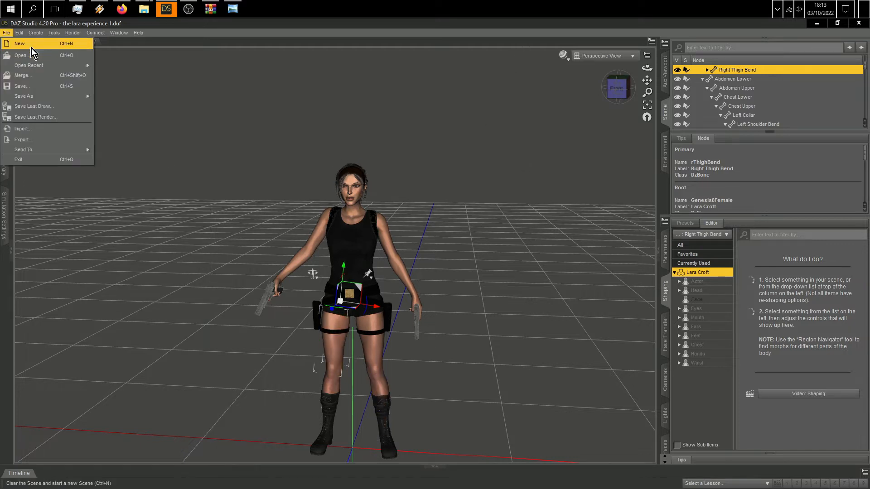
left_click(31, 47)
left_click(439, 268)
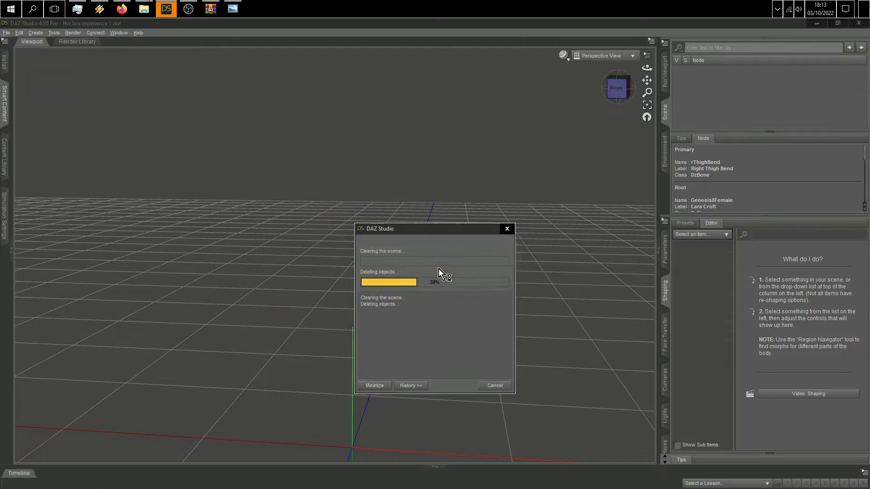
- Reopen the recently used scene file "the lara experience 1.duf" in the empty workspace
left_click(8, 33)
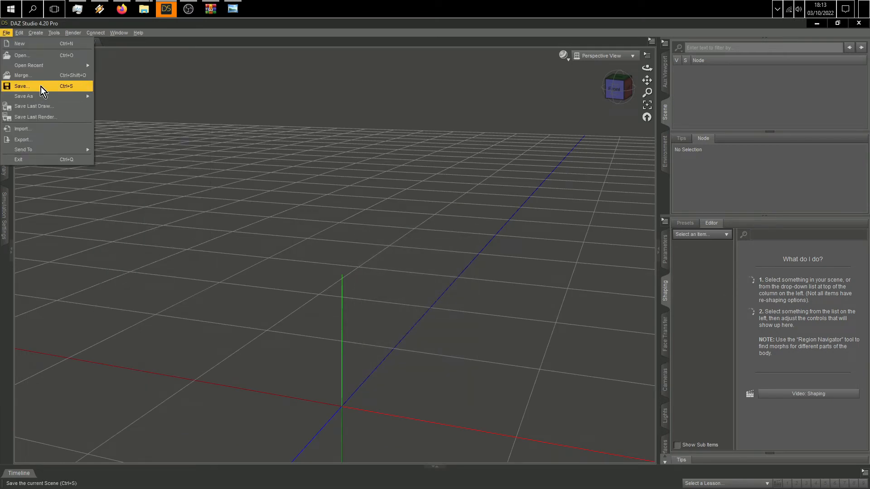
mouse_move(38, 64)
left_click(105, 65)
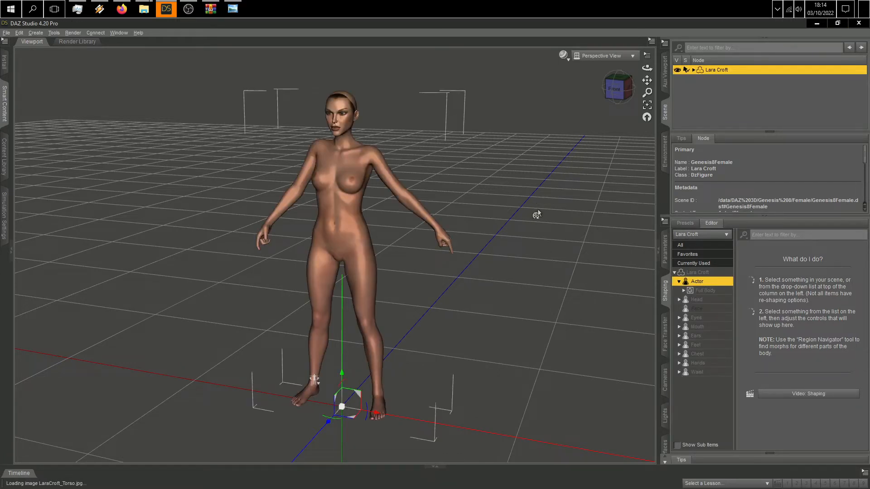
- Examine the reloaded character's outfit and twin pistols from the front
left_click_drag(618, 88, 549, 88)
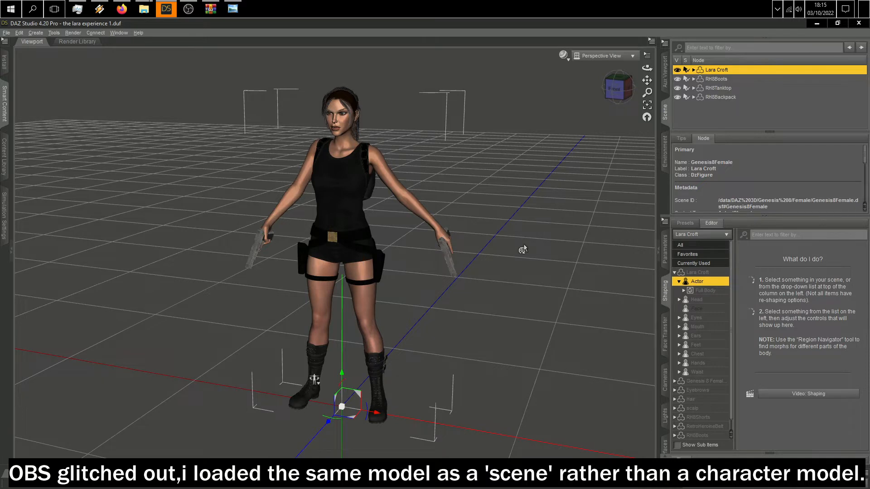
middle_click_drag(524, 250, 609, 222)
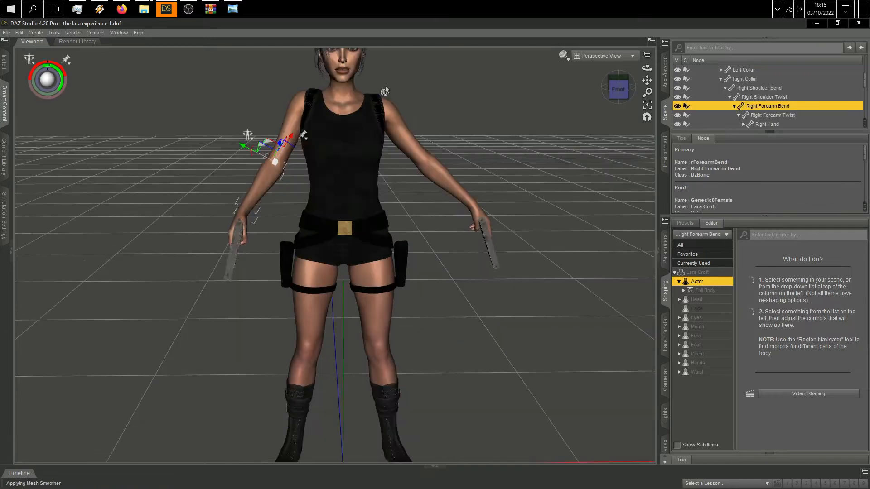
scroll(575, 85, "up", 5)
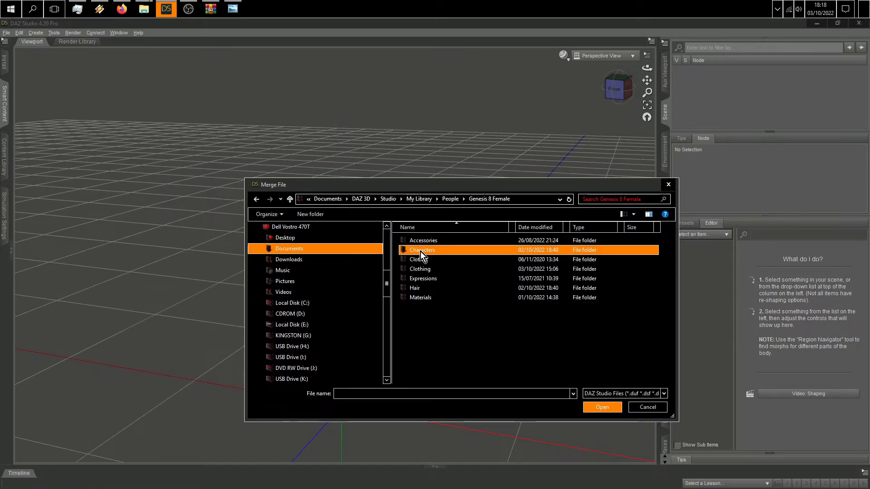
- Merge "Lara Croft head and Hair.duf" from the Characters > CheckerToo > Lara Croft folder into the empty scene and view the figure from the front
double_click(420, 252)
double_click(431, 242)
double_click(435, 241)
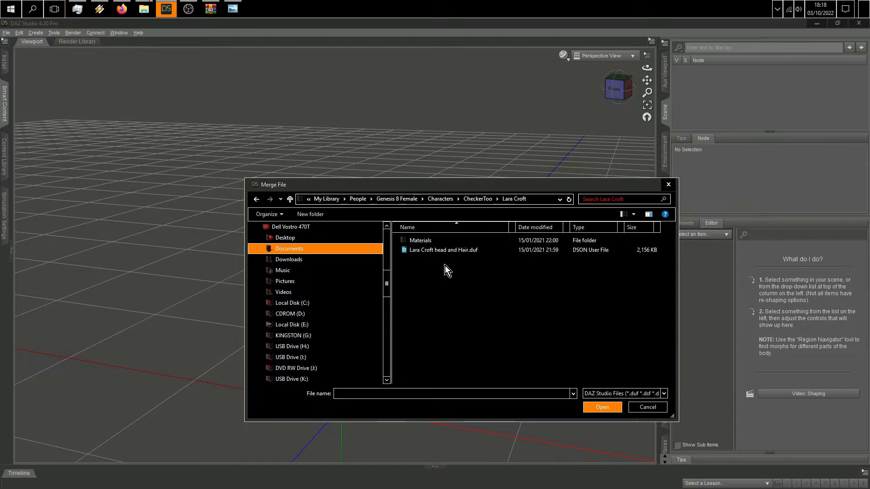
left_click(443, 250)
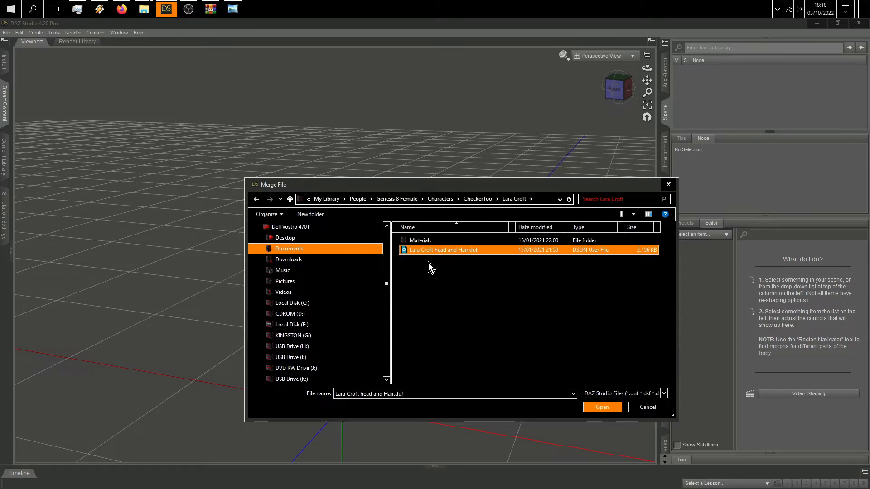
left_click(603, 411)
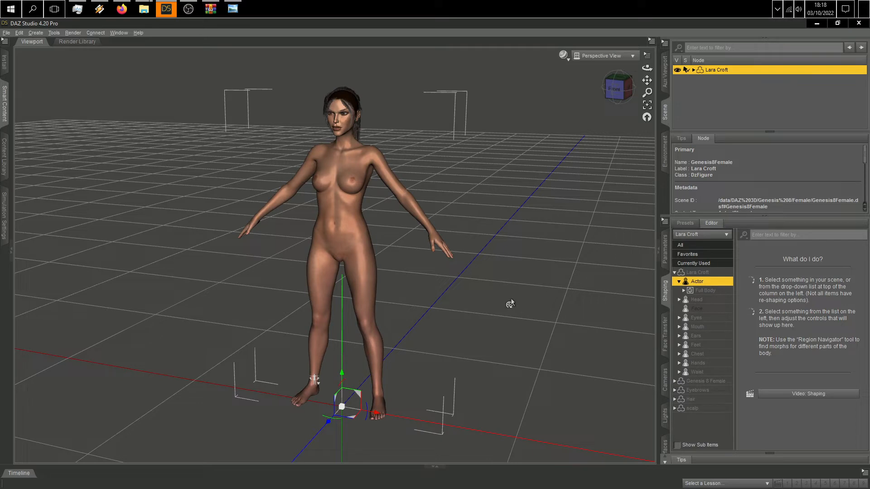
left_click(615, 89)
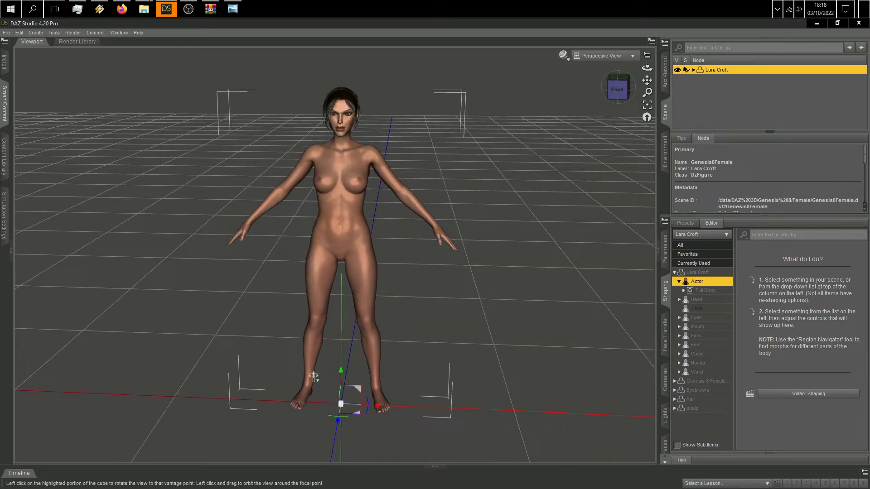
scroll(93, 84, "down", 1)
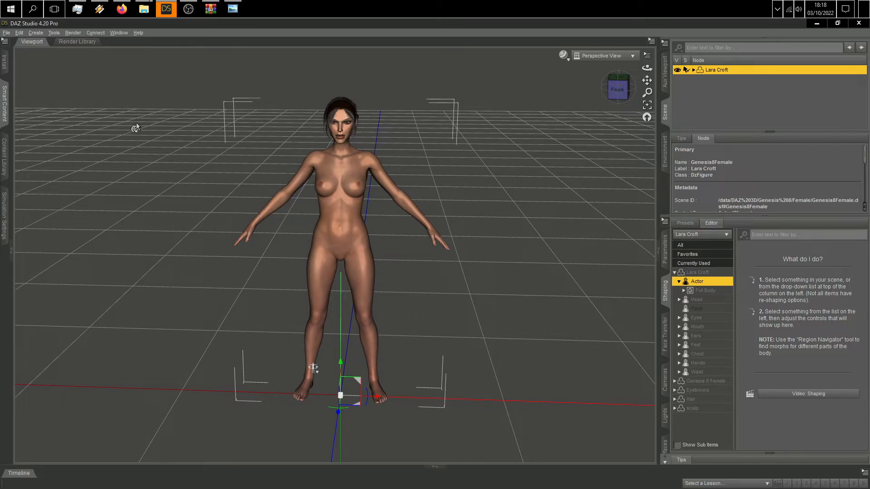
- Switch to the browser to review the Retro Heroine Outfit for G3F page, and return to DAZ Studio
key("alt+Tab")
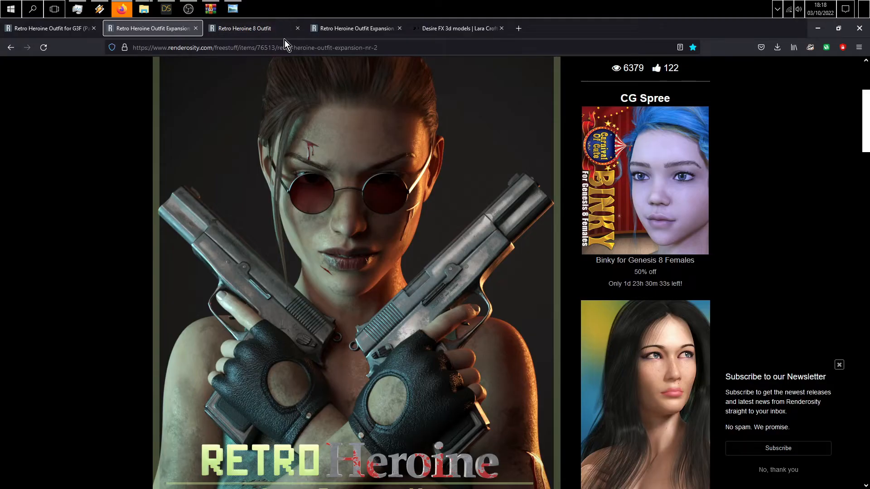
key("ctrl+shift+Tab")
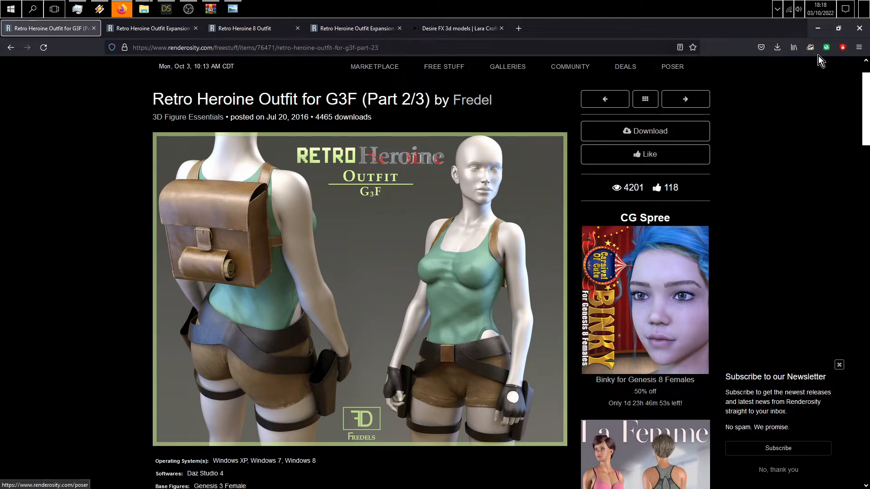
key("alt+Tab")
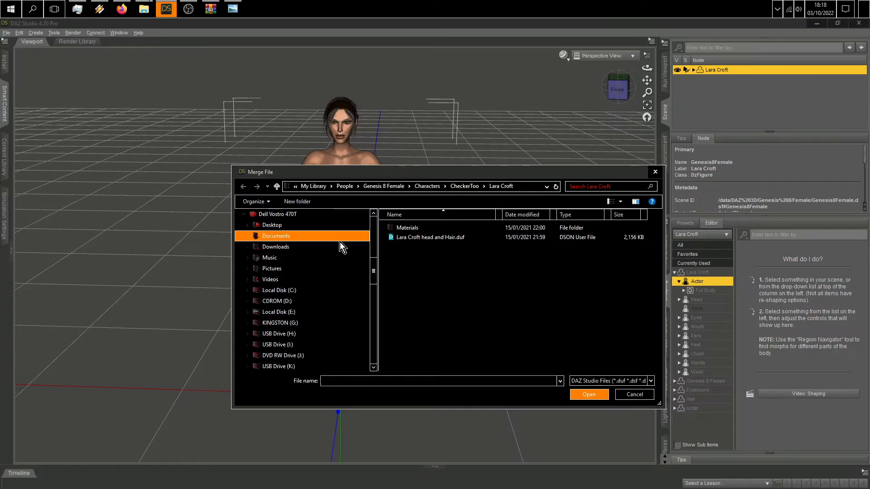
- Browse the files to merge to People > Genesis 3 Female > Clothing > Fredels > RetroHeroineOutfit
left_click(426, 189)
left_click(393, 186)
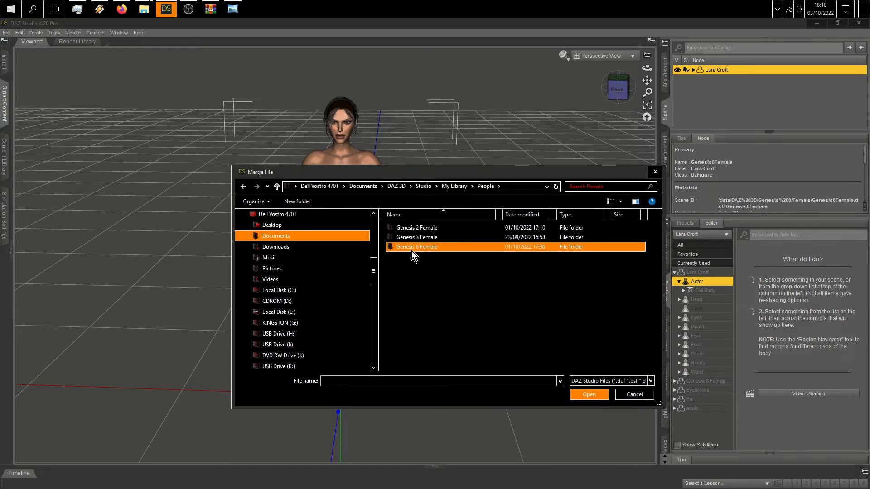
double_click(407, 236)
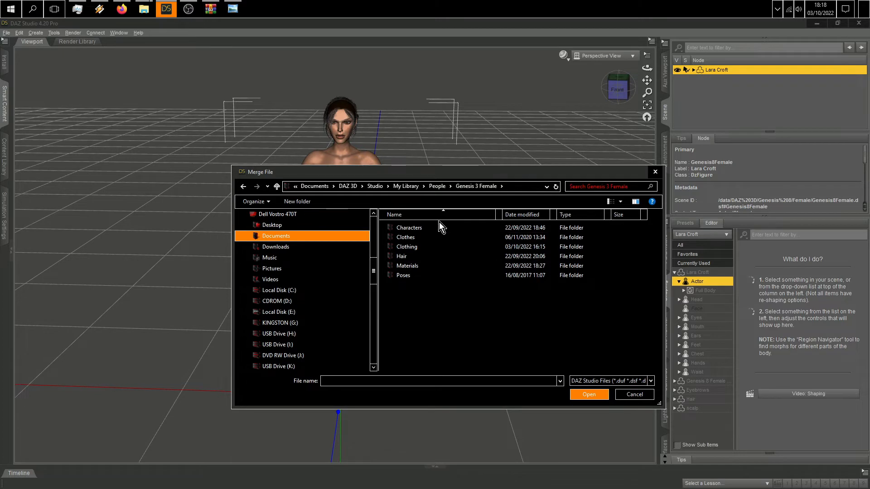
double_click(426, 229)
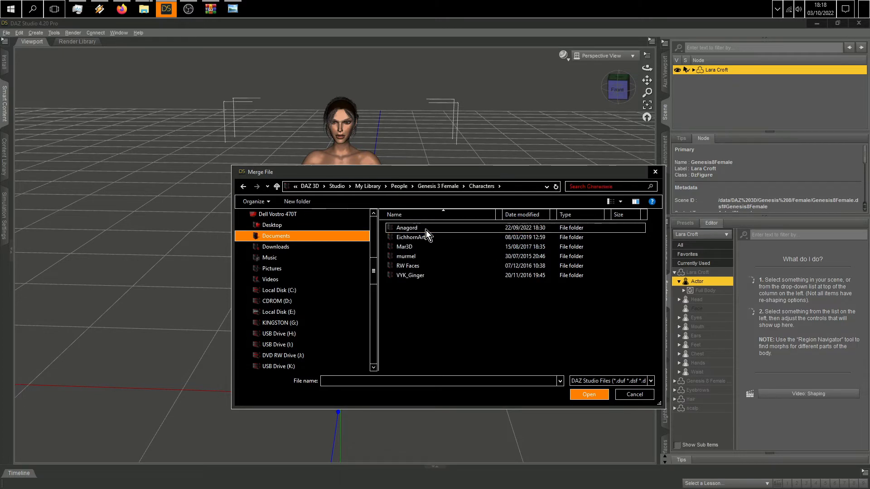
left_click(276, 186)
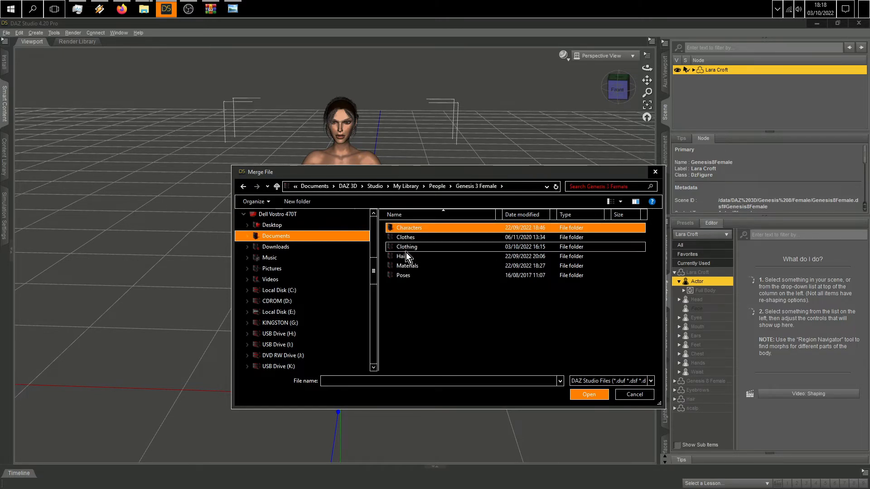
double_click(406, 239)
left_click(277, 190)
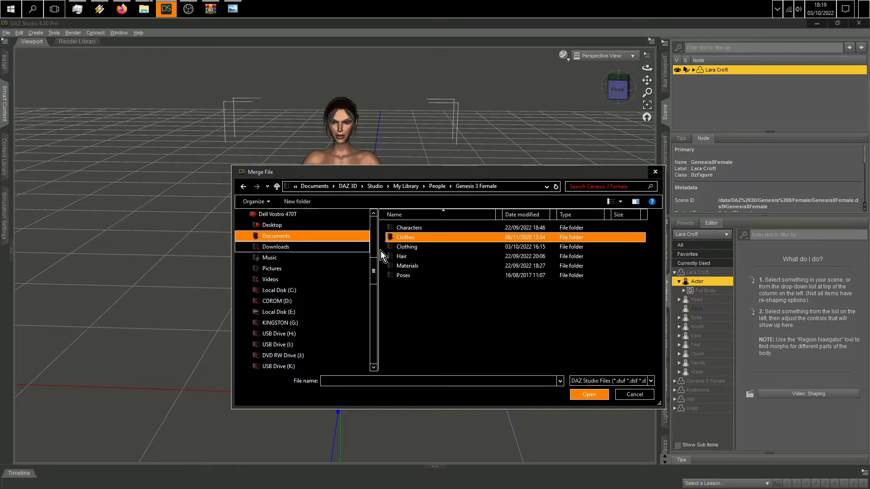
double_click(410, 248)
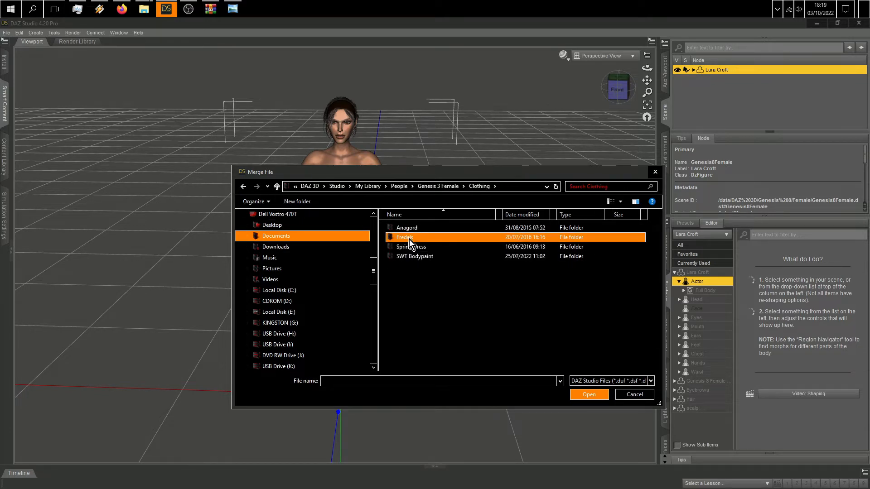
double_click(409, 239)
double_click(411, 229)
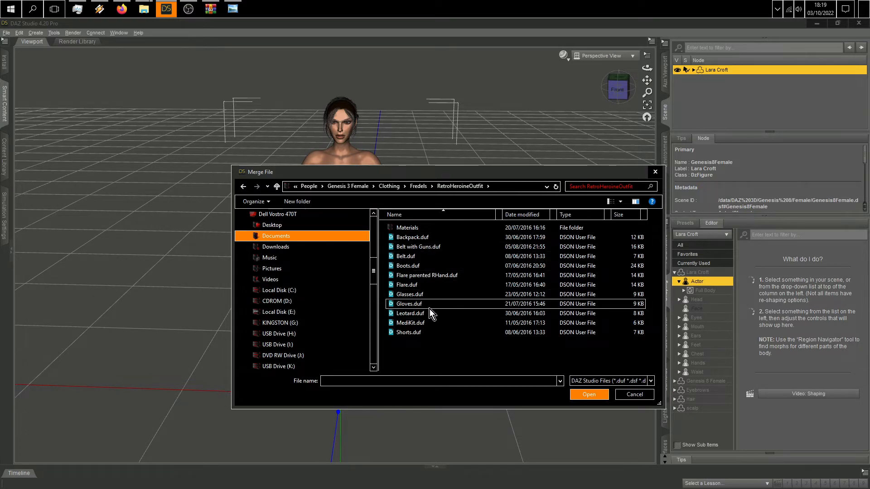
- Merge Shorts.duf from the RetroHeroineOutfit folder onto the Lara Croft figure and accept its Auto-Fit conversion
left_click(420, 333)
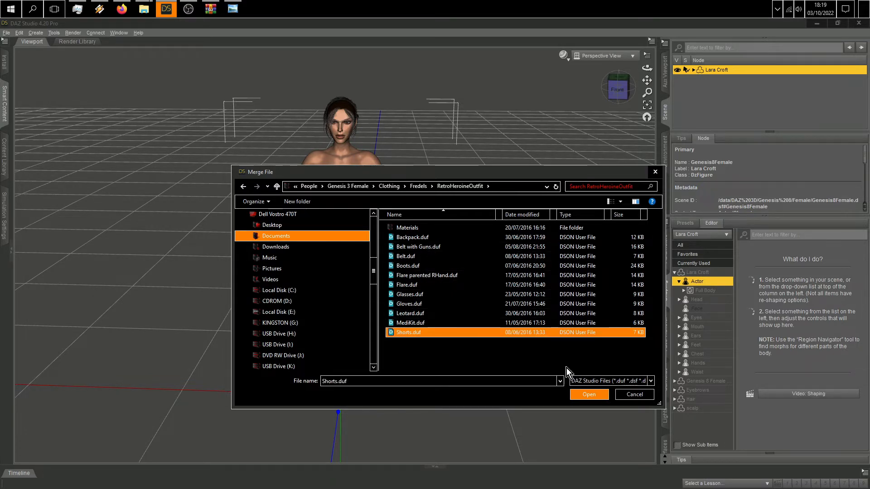
left_click(601, 394)
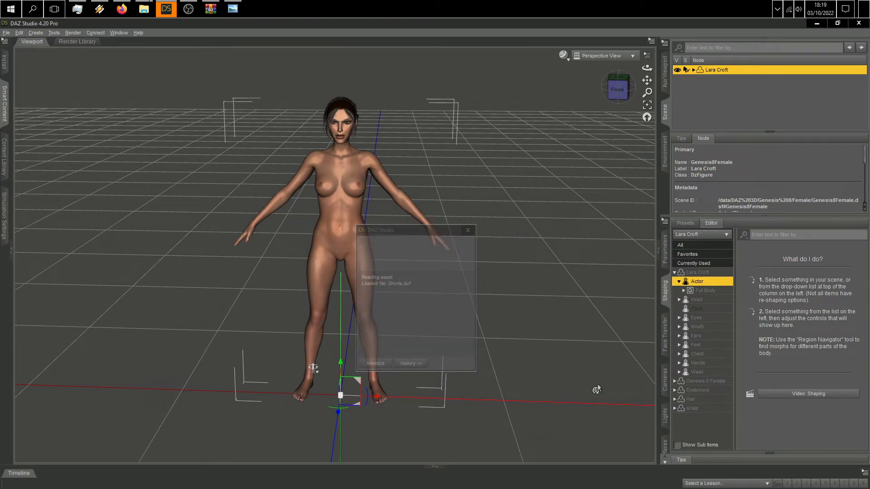
left_click(442, 289)
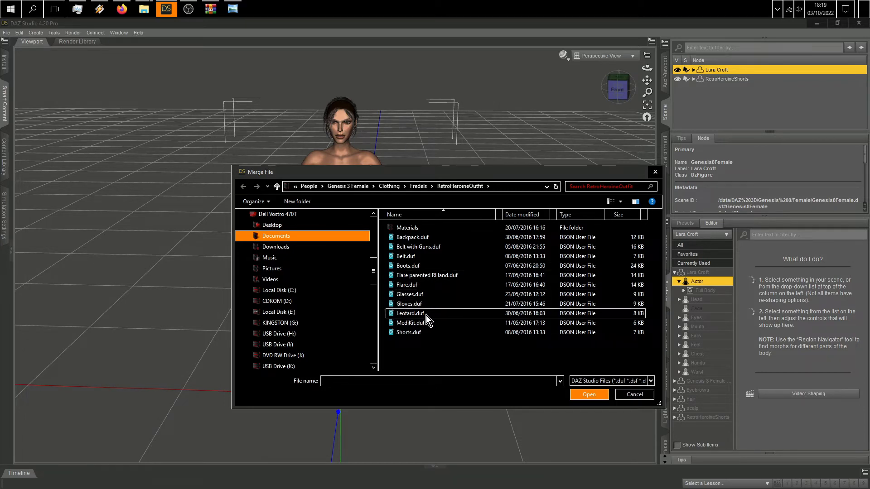
- Merge Leotard.duf onto the figure, choose to stop asking about missing files, and close its Auto-Fit and Missing Files dialogs
left_click(410, 313)
left_click(594, 394)
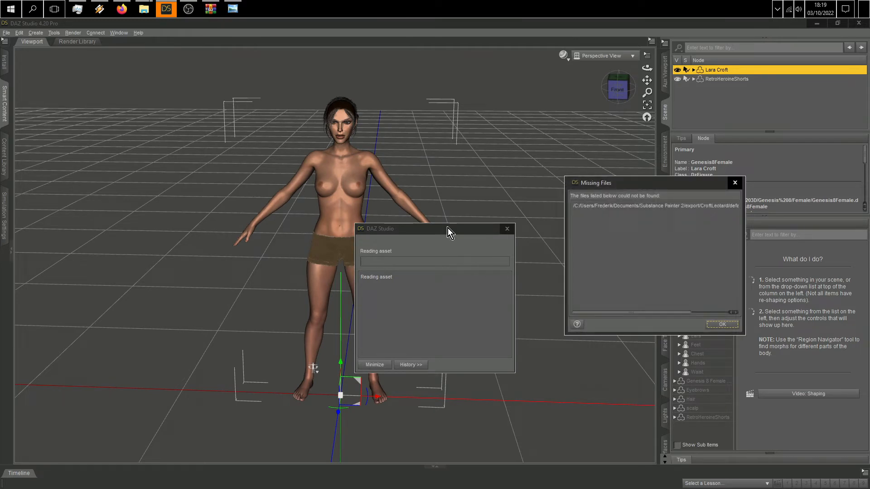
key("Return")
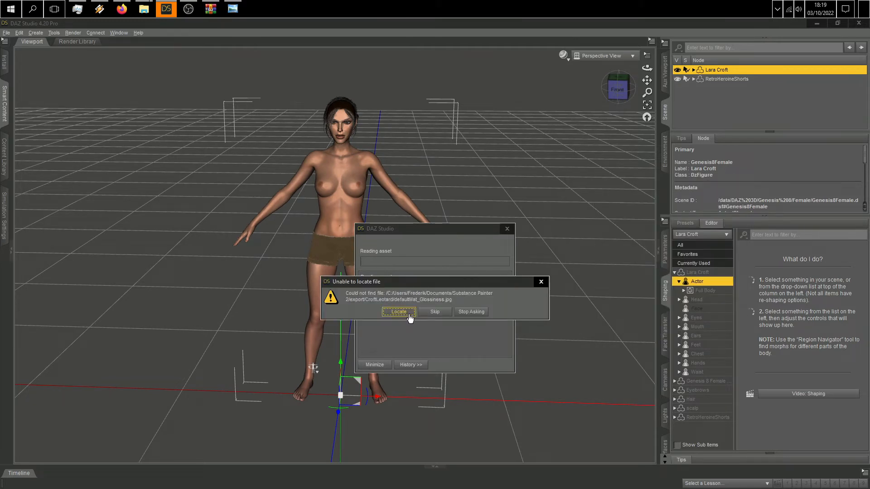
left_click(476, 314)
left_click(490, 259)
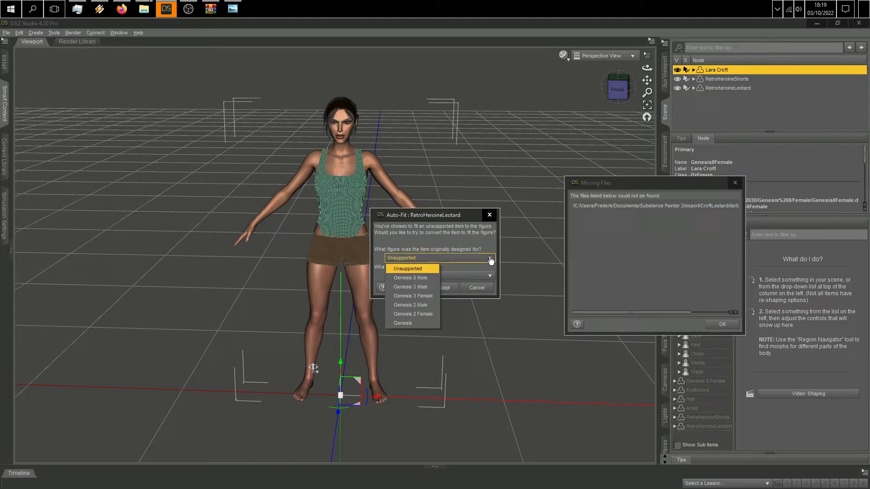
left_click(490, 259)
left_click(491, 288)
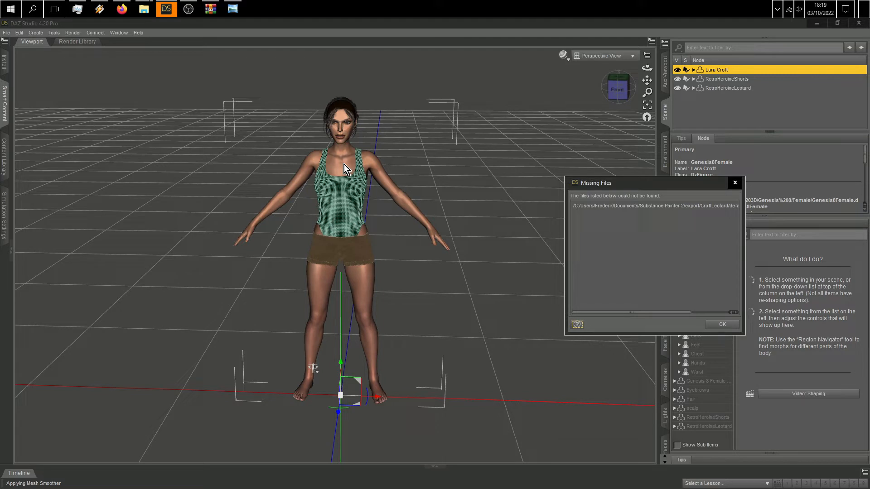
key("Return")
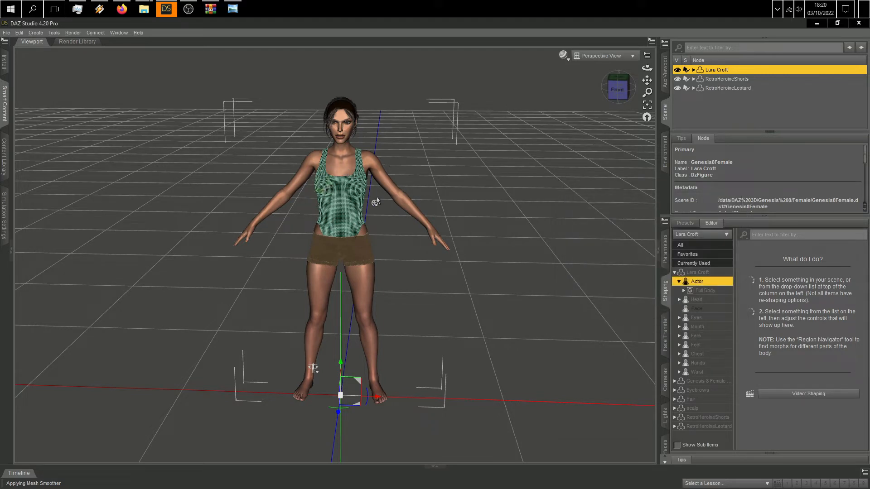
- Merge Glasses.duf from the RetroHeroineOutfit folder onto the figure
left_click(6, 32)
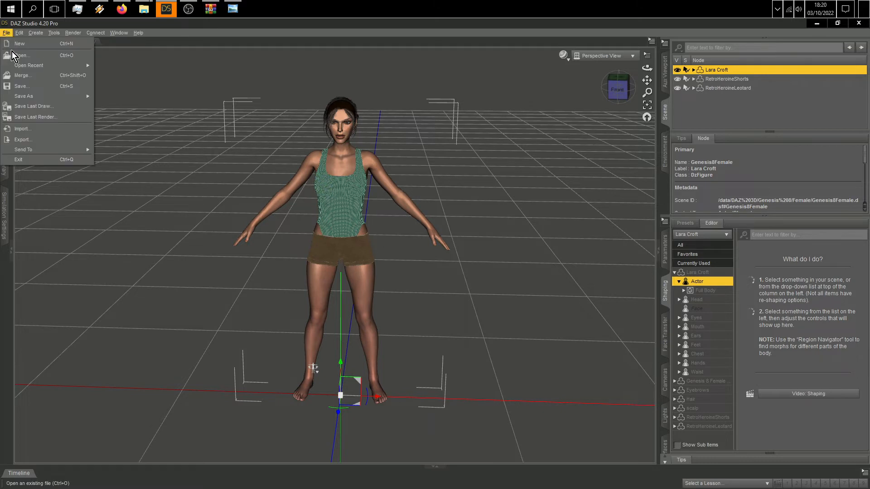
left_click(32, 73)
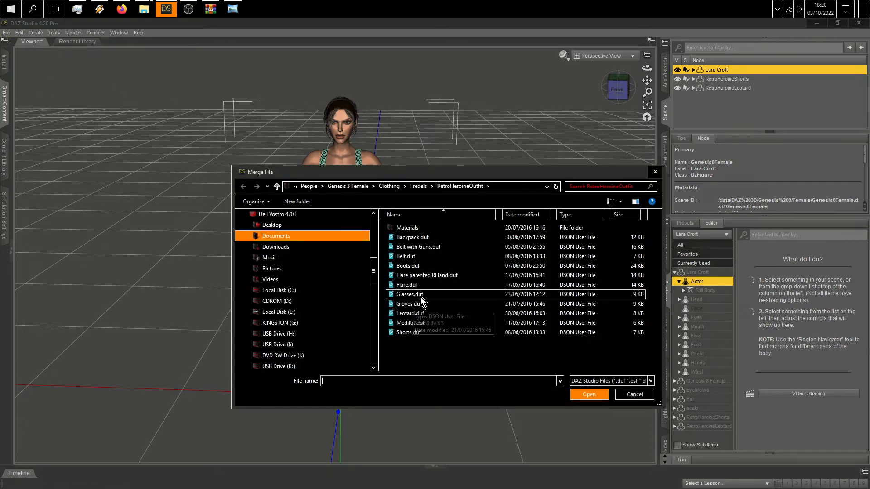
left_click(419, 296)
left_click(588, 394)
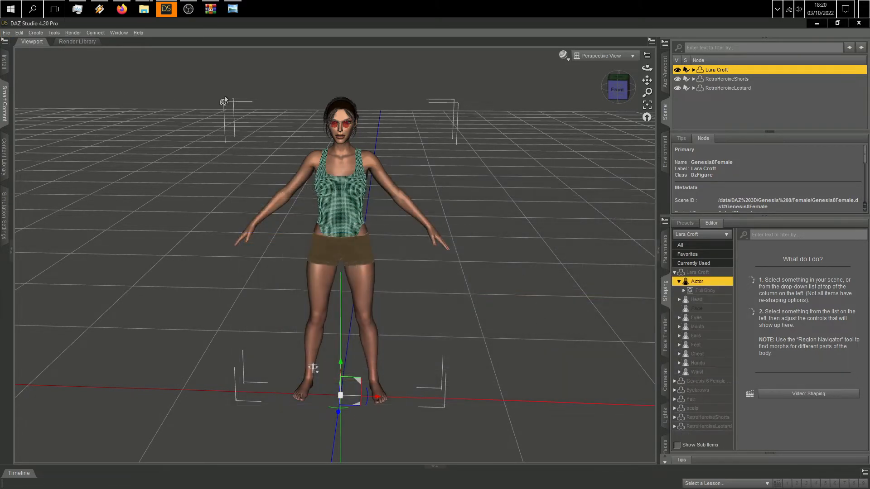
- Merge Boots.duf onto the figure and accept Auto-Fit with the original figure Unsupported and item type None
left_click(6, 33)
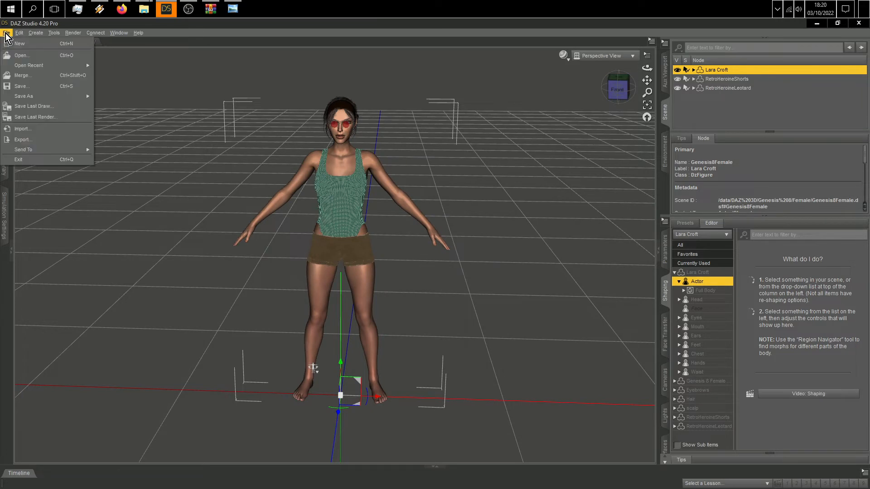
left_click(45, 72)
left_click(423, 266)
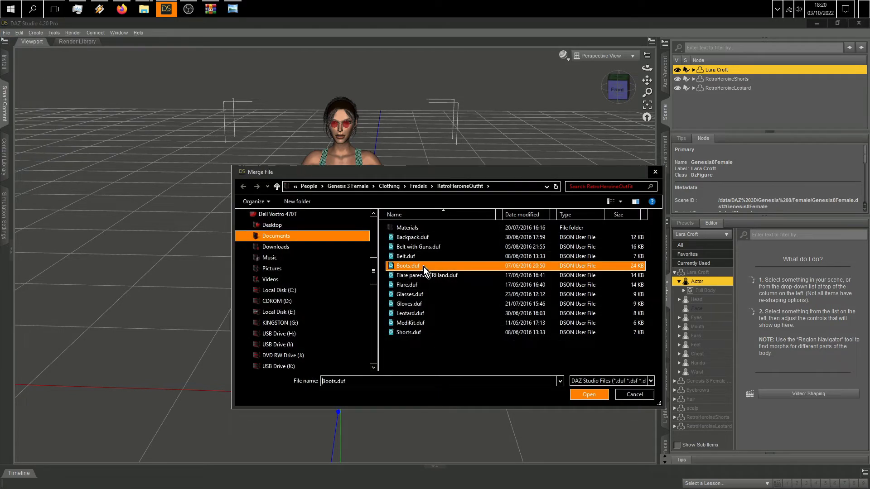
left_click(585, 391)
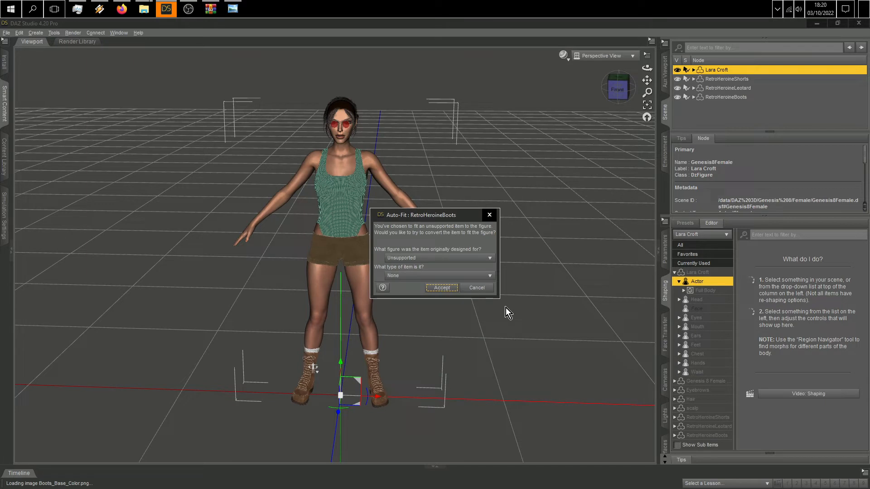
left_click(446, 291)
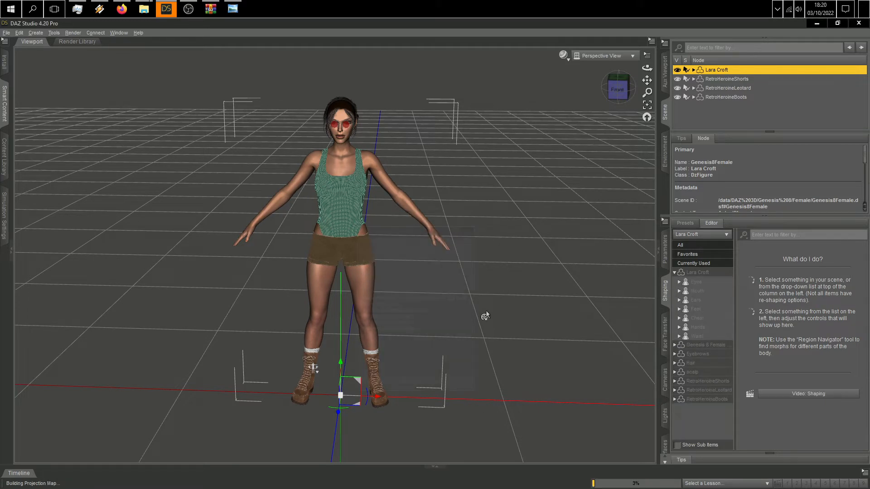
- Merge Backpack.duf from the RetroHeroineOutfit folder onto the figure
left_click(6, 32)
left_click(31, 75)
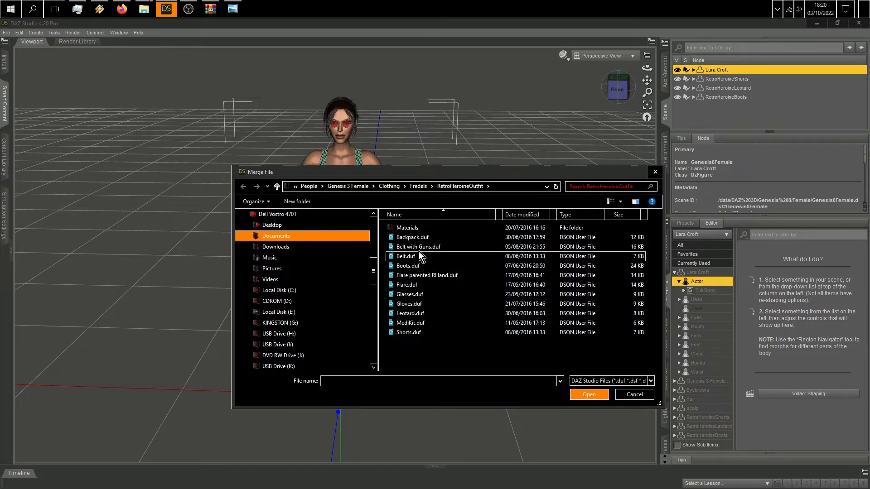
left_click(412, 237)
left_click(589, 395)
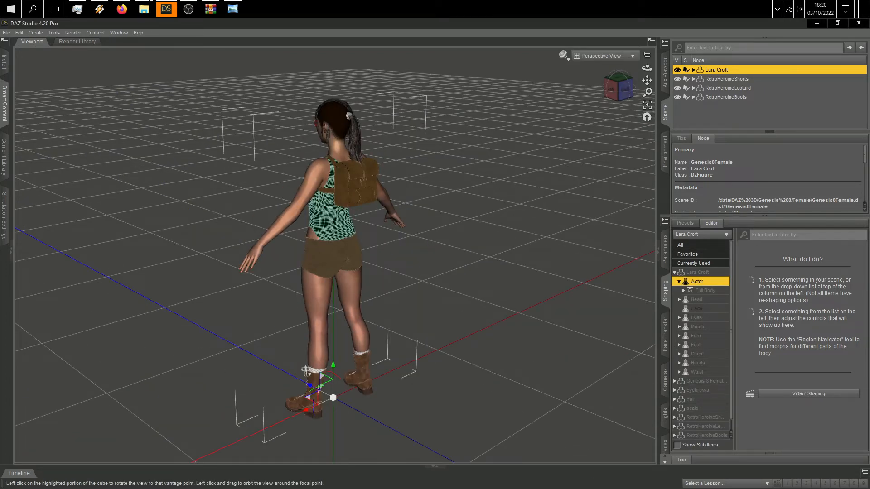
- Merge MediKit.duf from the RetroHeroineOutfit folder and inspect how it sits with the backpack from the side
left_click(7, 33)
left_click(42, 77)
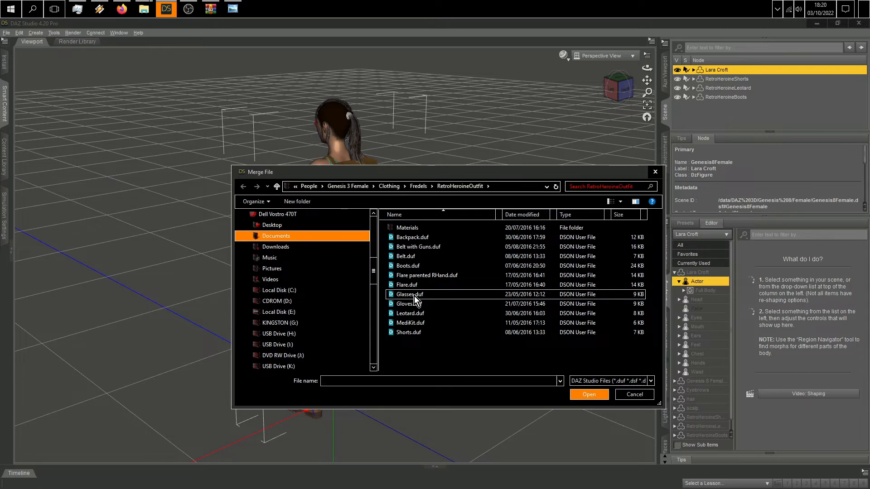
left_click(417, 323)
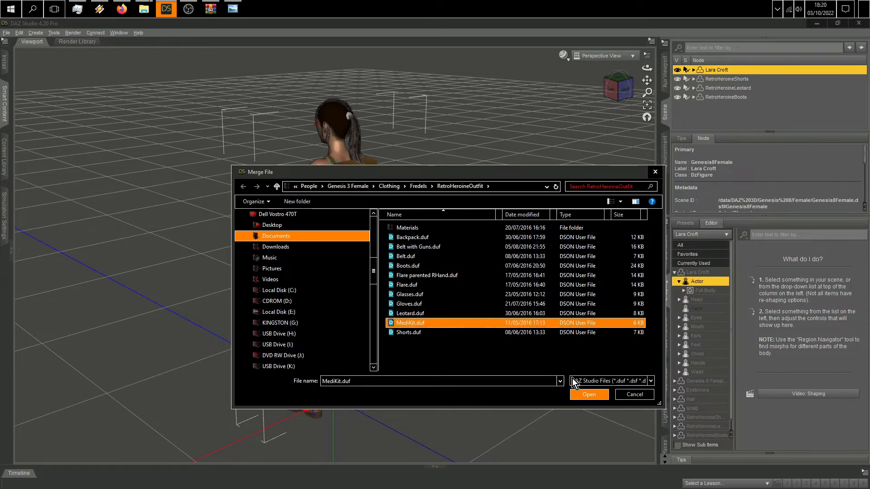
left_click(584, 392)
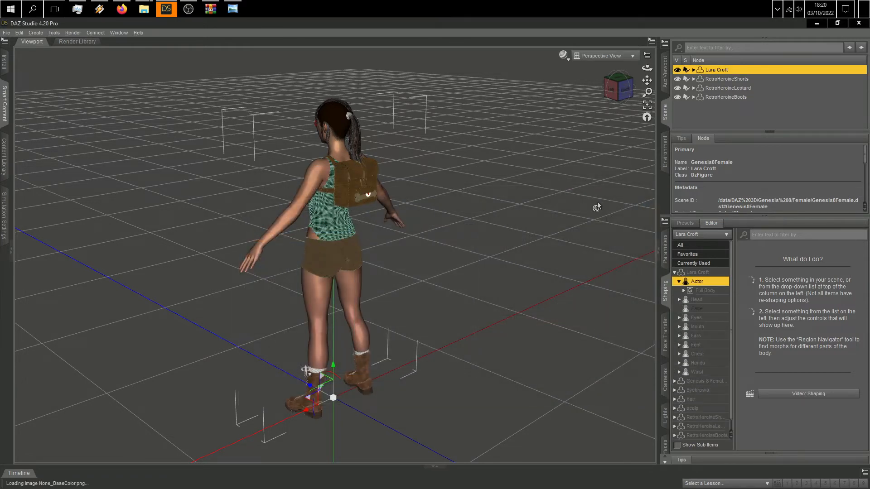
scroll(439, 156, "up", 4)
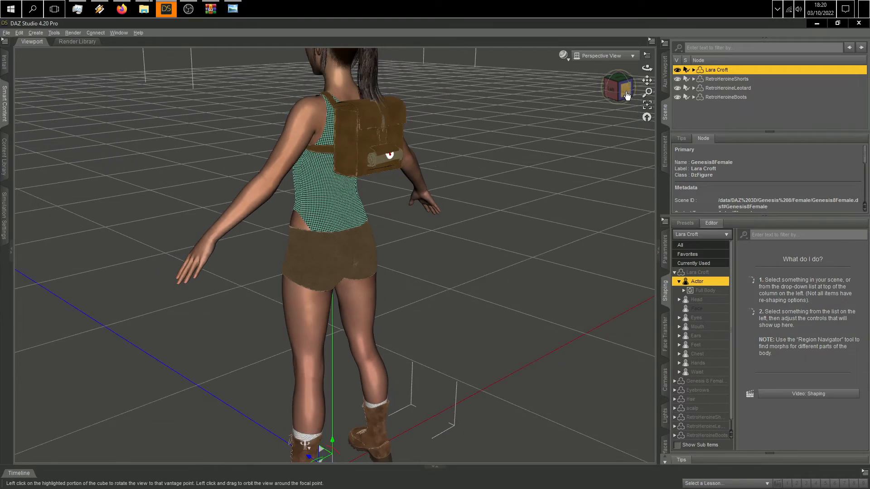
left_click(627, 95)
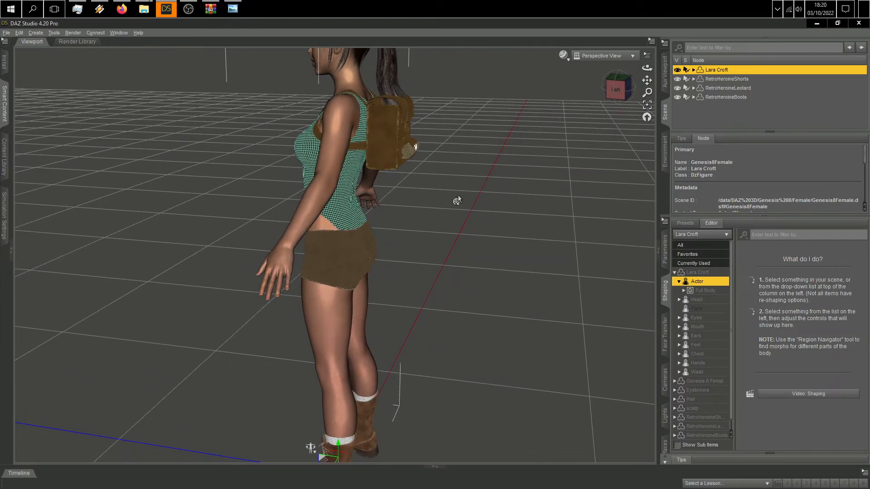
left_click_drag(458, 200, 539, 153)
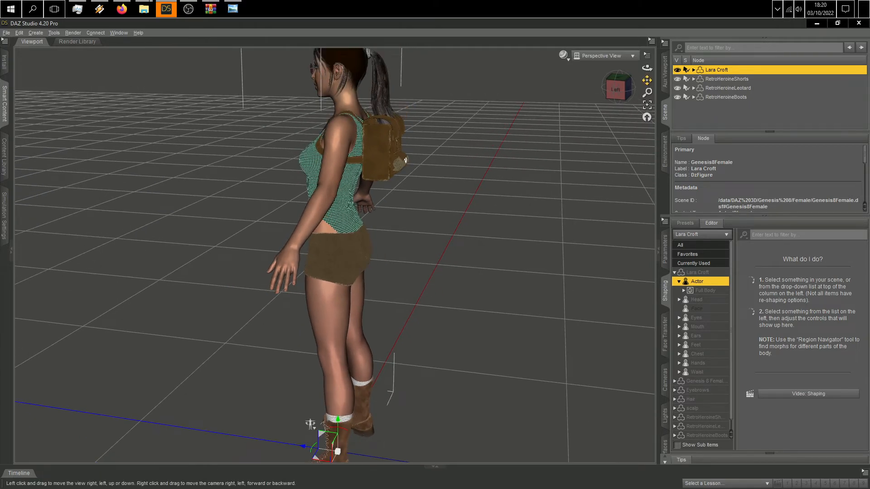
left_click_drag(646, 82, 647, 98)
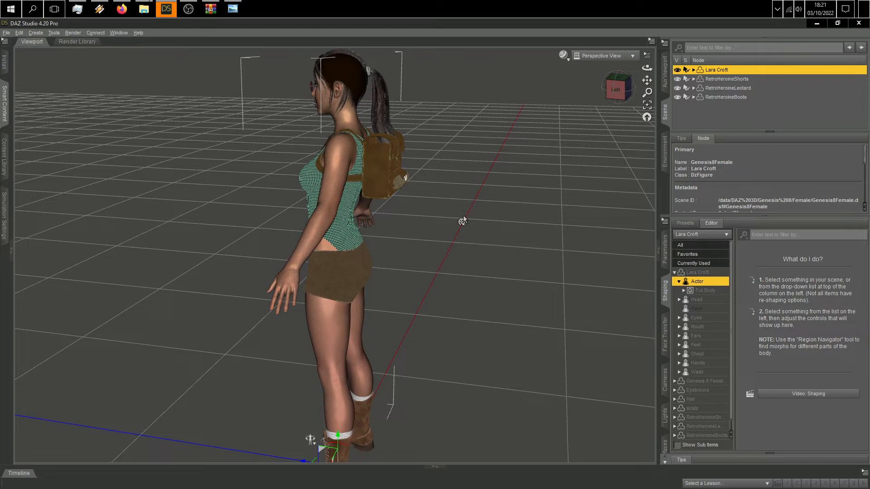
- Try merging Belt with Guns.duf onto the figure, inspect the belt and holsters from behind and in front, and undo the load
left_click(6, 32)
left_click(37, 77)
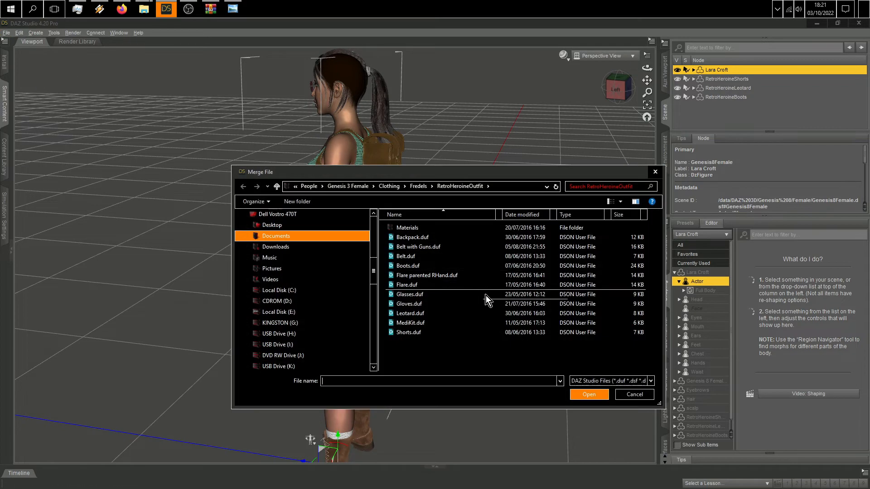
left_click(418, 257)
left_click(578, 394)
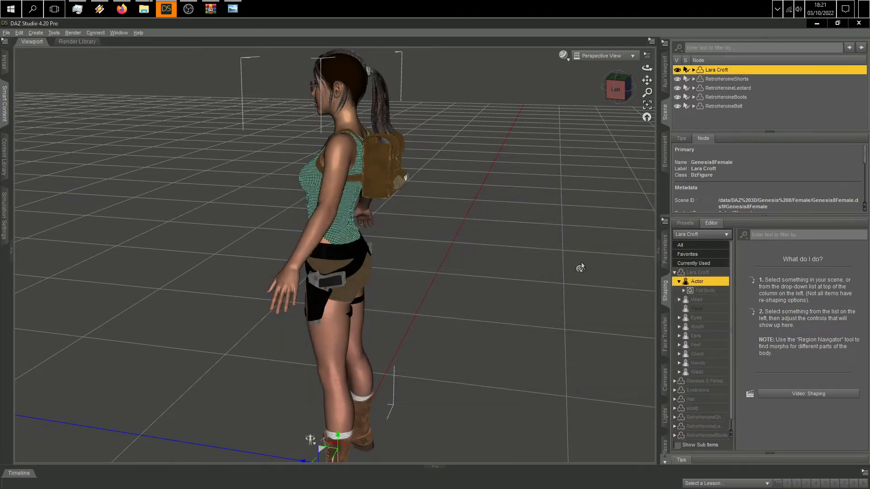
left_click_drag(619, 88, 653, 87)
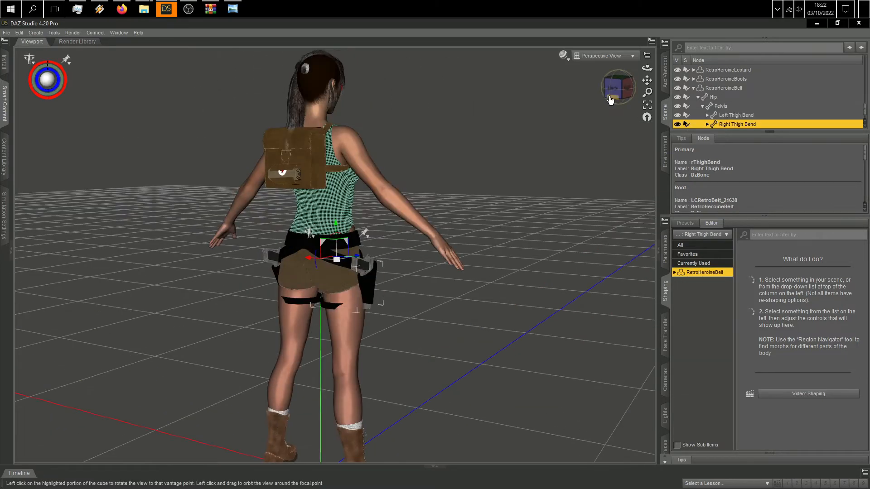
left_click_drag(610, 97, 657, 95)
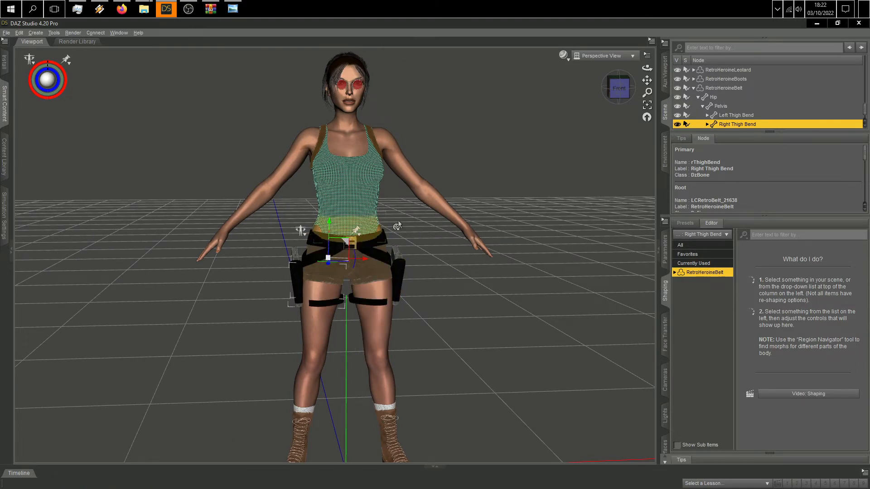
left_click(21, 33)
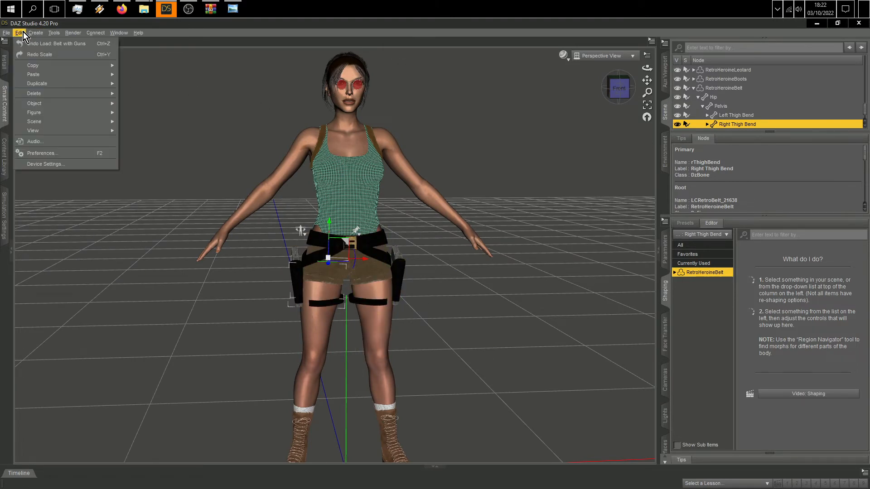
left_click(34, 46)
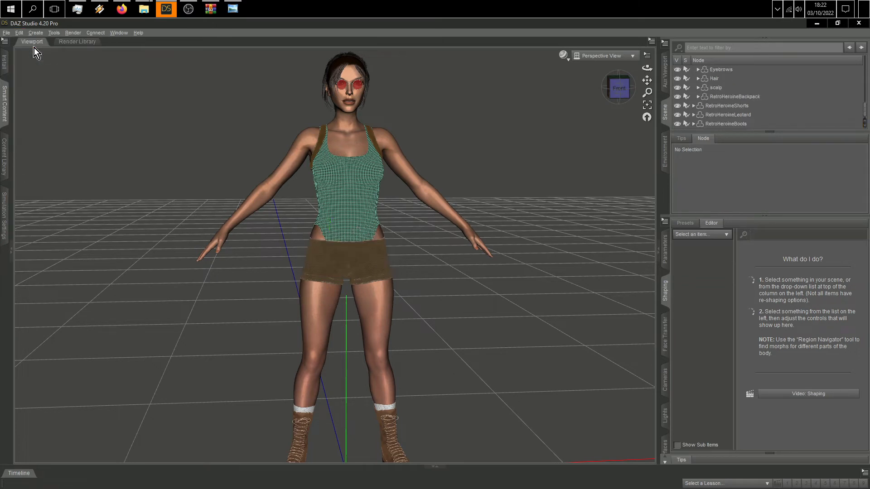
- Merge Belt.duf from the RetroHeroineOutfit folder and check how the belt and thigh straps sit on the whole figure
left_click(6, 34)
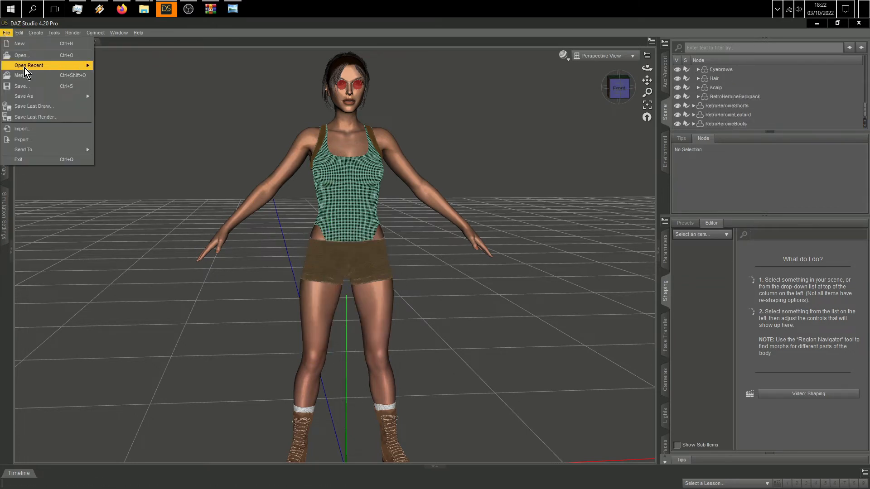
left_click(26, 74)
left_click(427, 257)
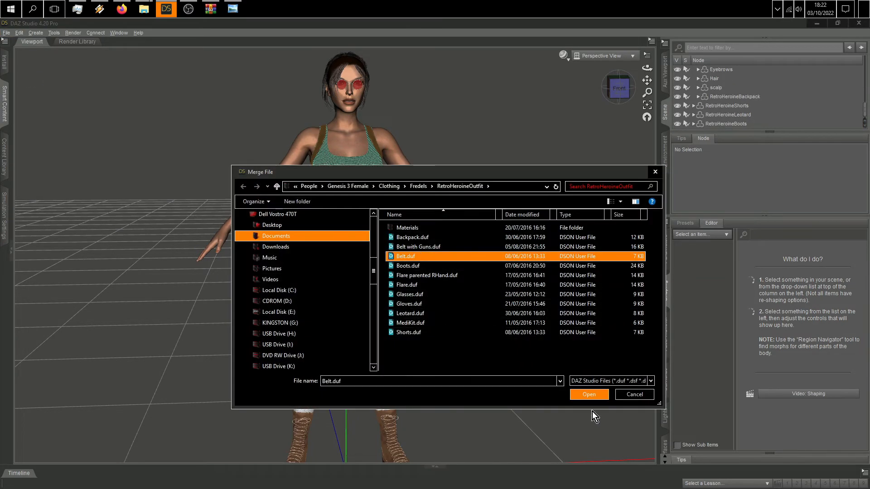
left_click(590, 395)
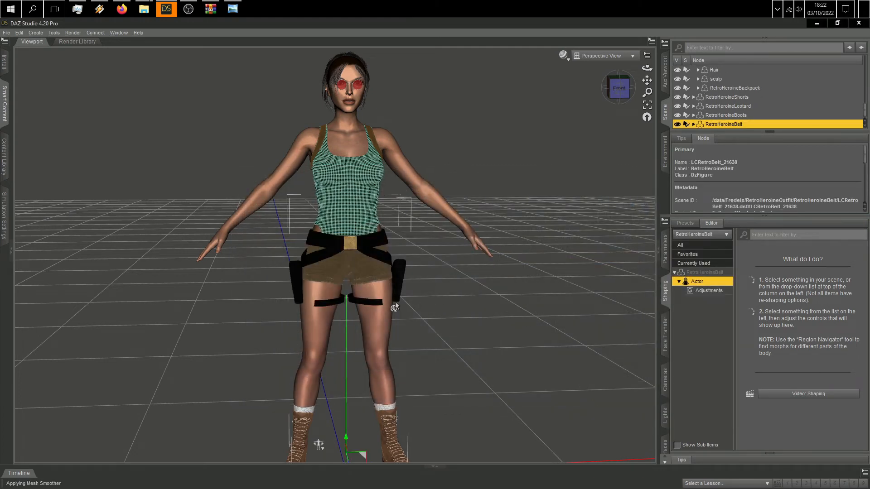
mouse_move(625, 101)
left_mouse_down()
mouse_move(597, 110)
mouse_move(703, 71)
mouse_move(555, 94)
mouse_move(624, 91)
left_mouse_up()
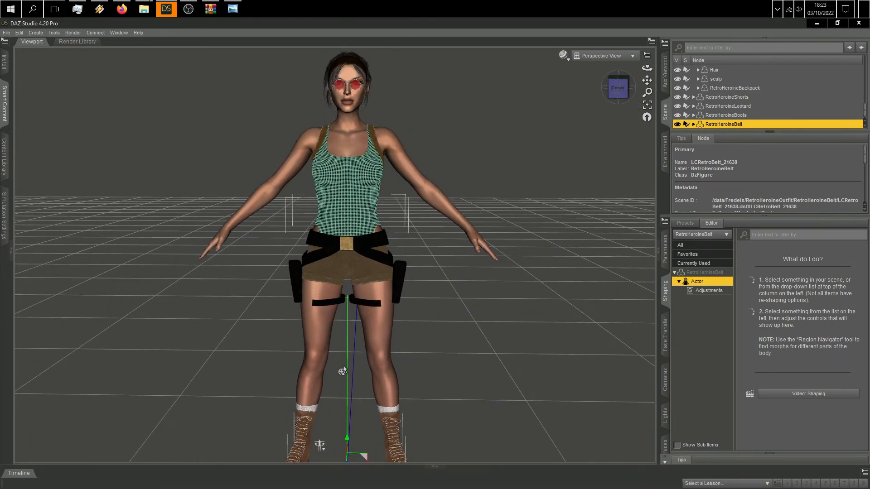
left_click(374, 309)
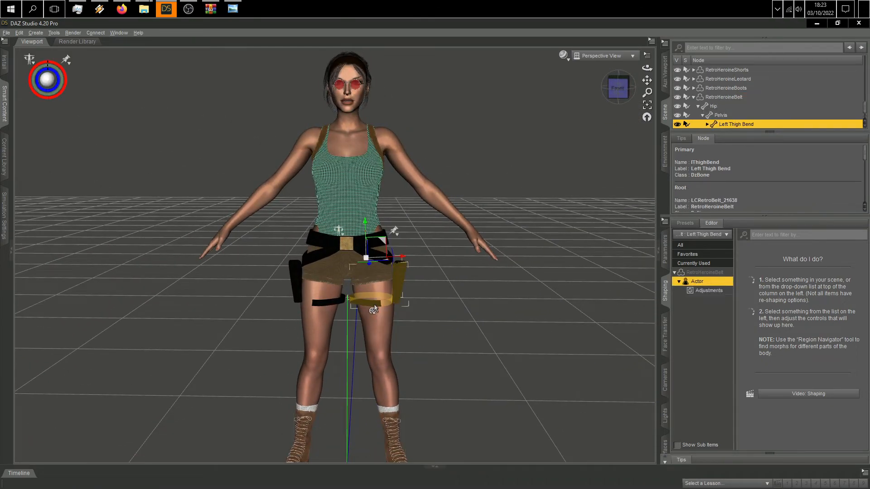
left_click(470, 307)
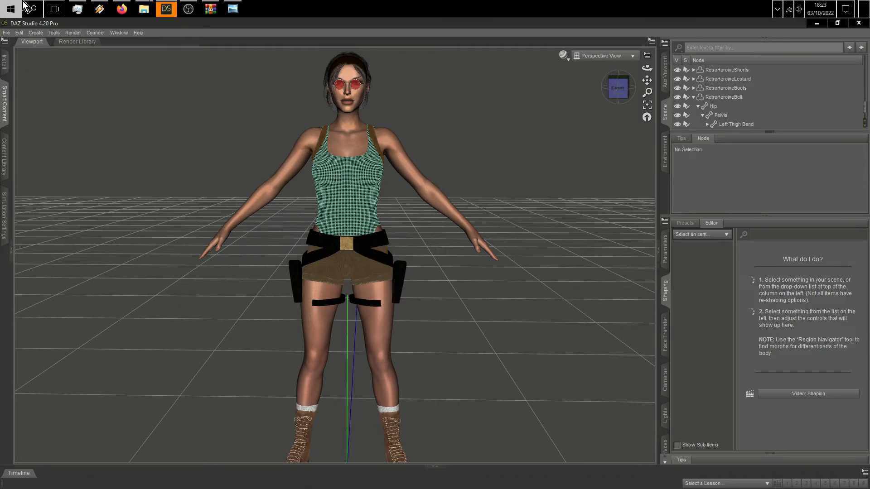
scroll(467, 202, "down", 3)
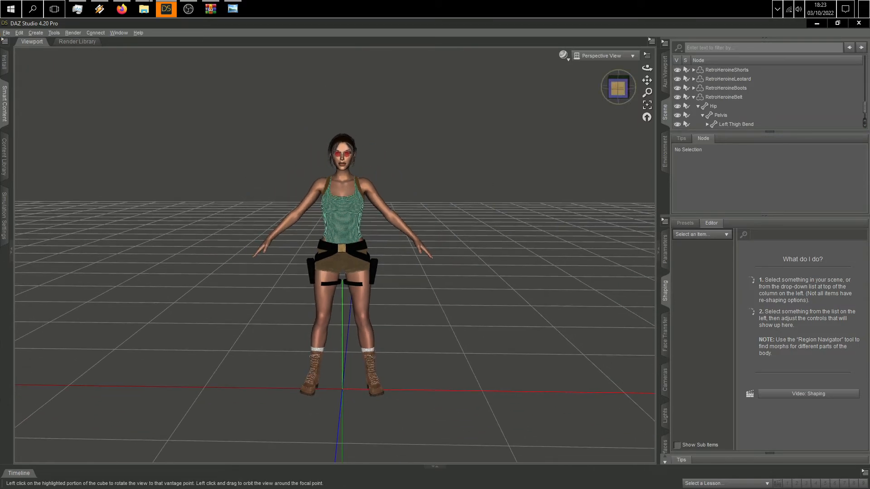
left_click(608, 89)
left_click(619, 88)
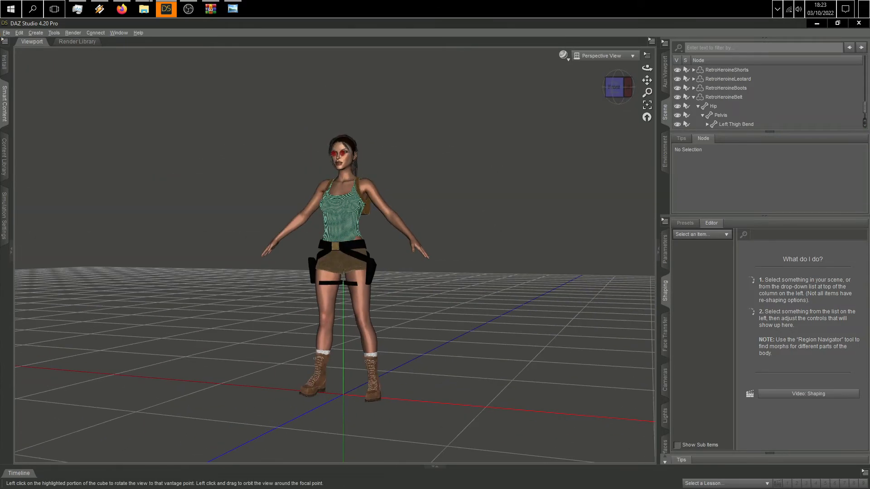
- Start merging another file and browse up from the RetroHeroineOutfit folder to the Genesis 3 Female folder
left_click(6, 33)
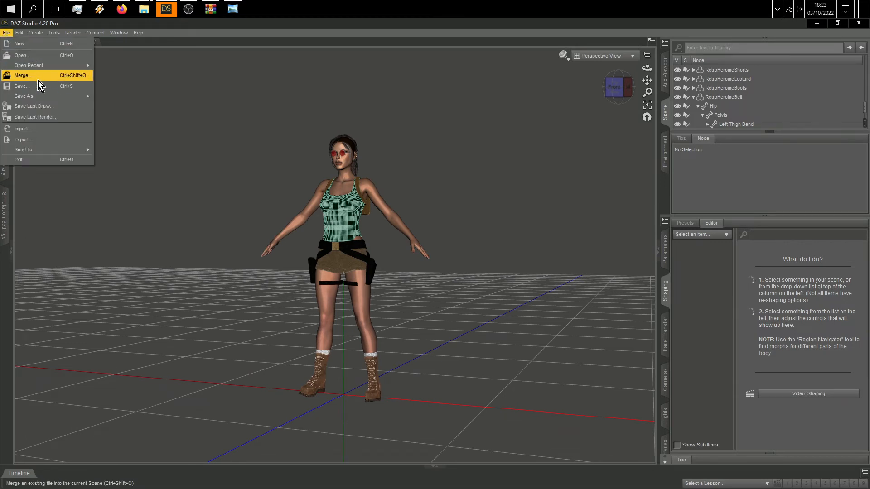
left_click(36, 76)
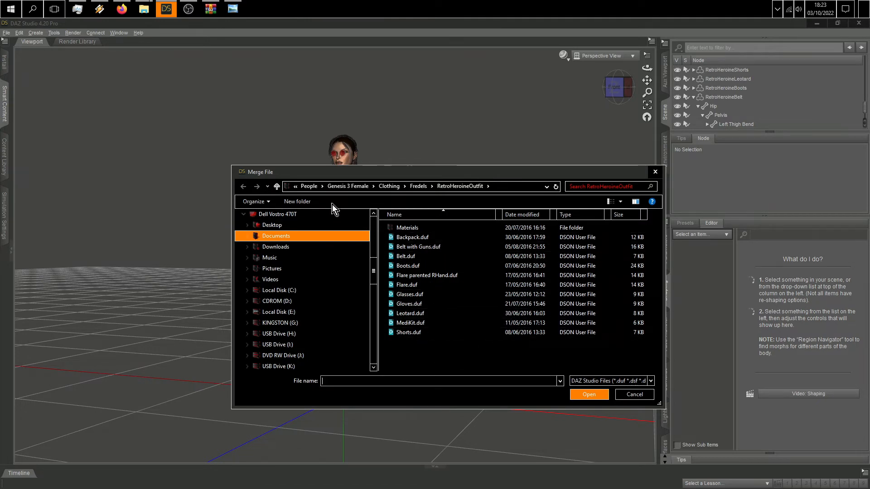
left_click(391, 187)
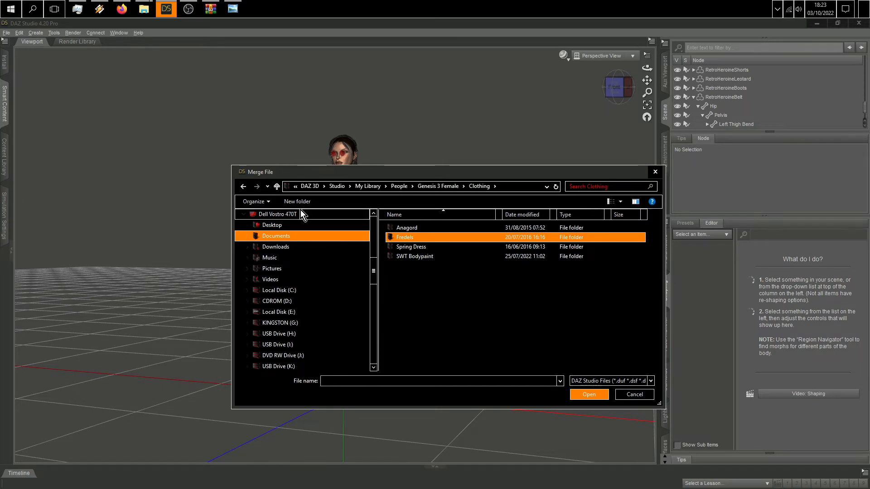
left_click(278, 187)
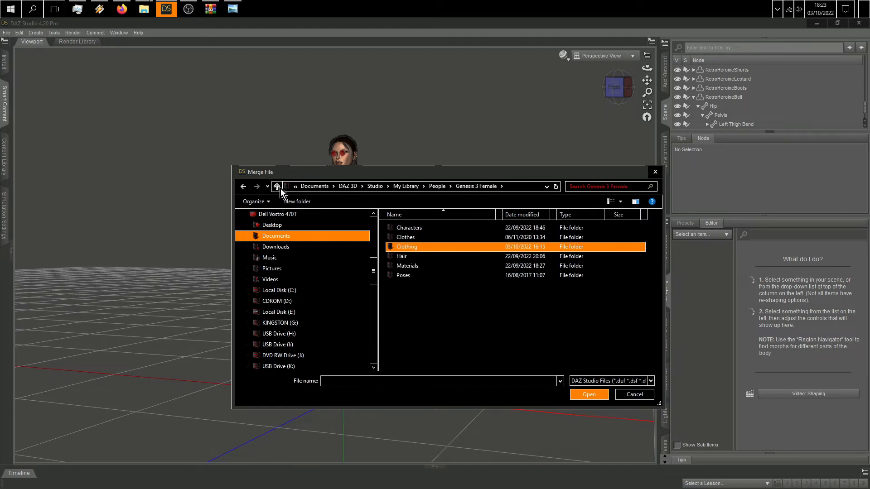
- Switch to Firefox, look through the outfit download pages to the Retro Heroine Outfit Expansion Nr. 2 page, and return to DAZ Studio
left_click(119, 11)
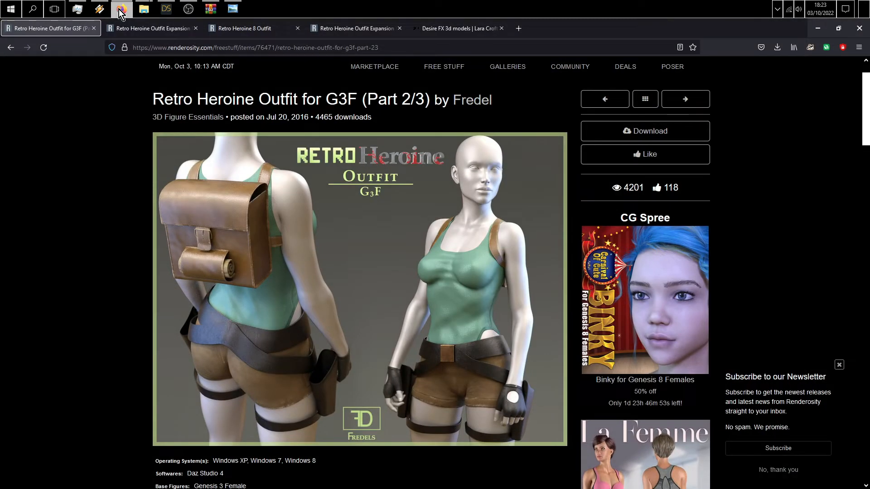
left_click(272, 31)
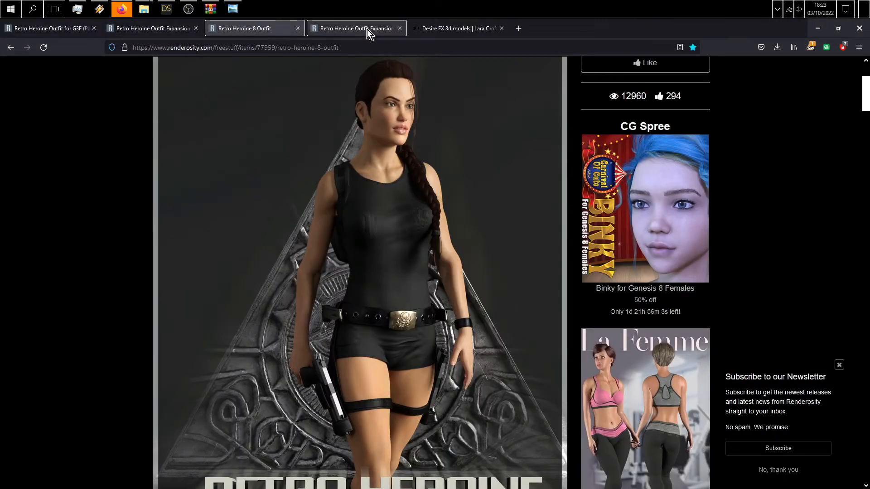
left_click(367, 29)
left_click(464, 29)
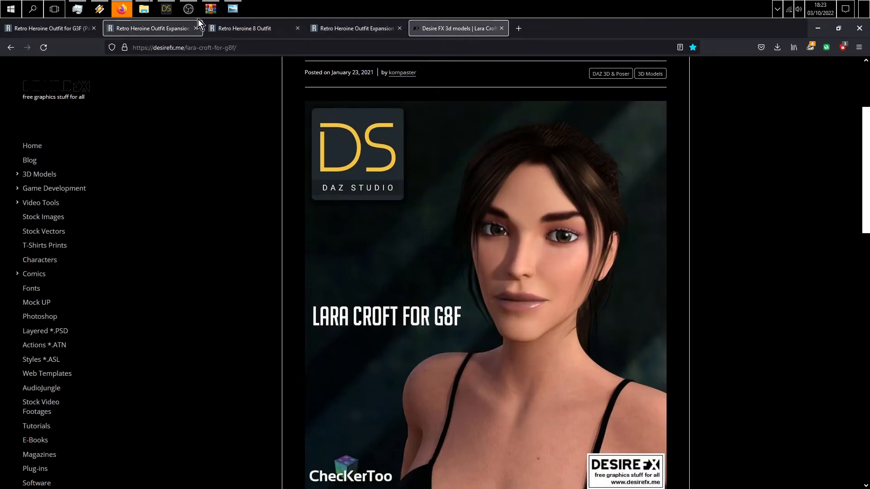
left_click(169, 24)
scroll(477, 264, "up", 4)
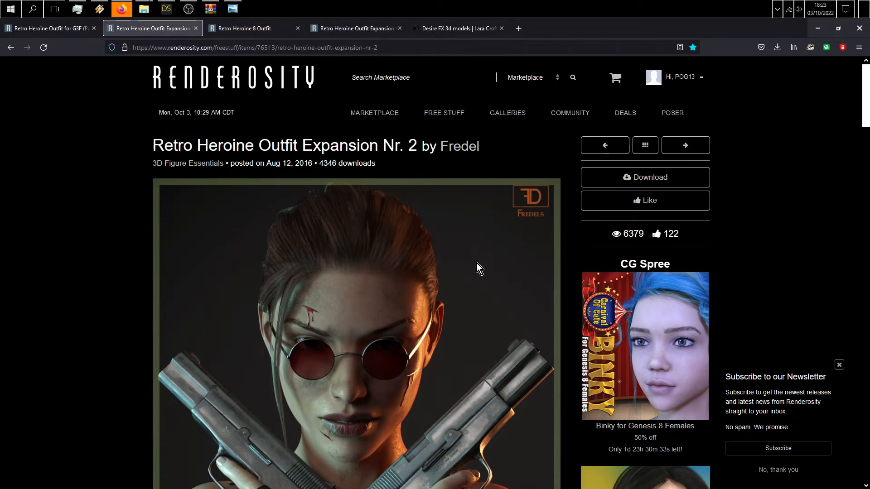
key("alt+Tab")
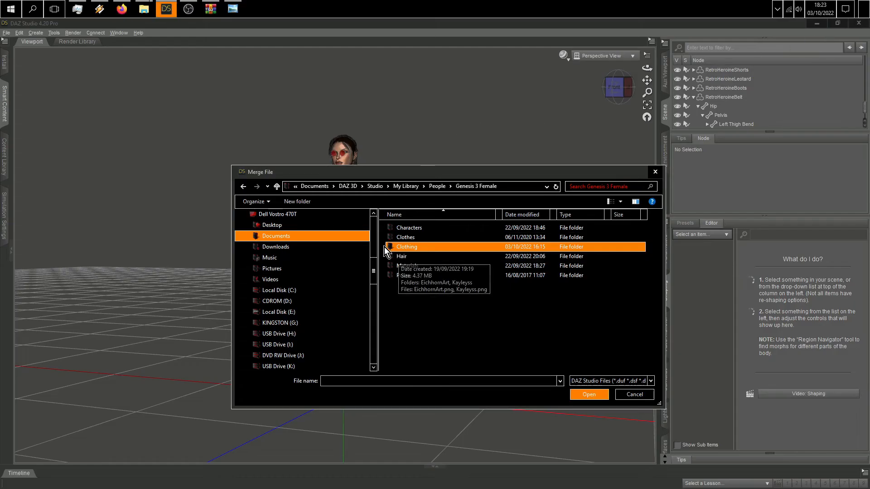
- Merge Pistol L smartpropped.duf from My Library > Props > Fredels > RetroHeroine Guns > Pistol into the scene
left_click(371, 185)
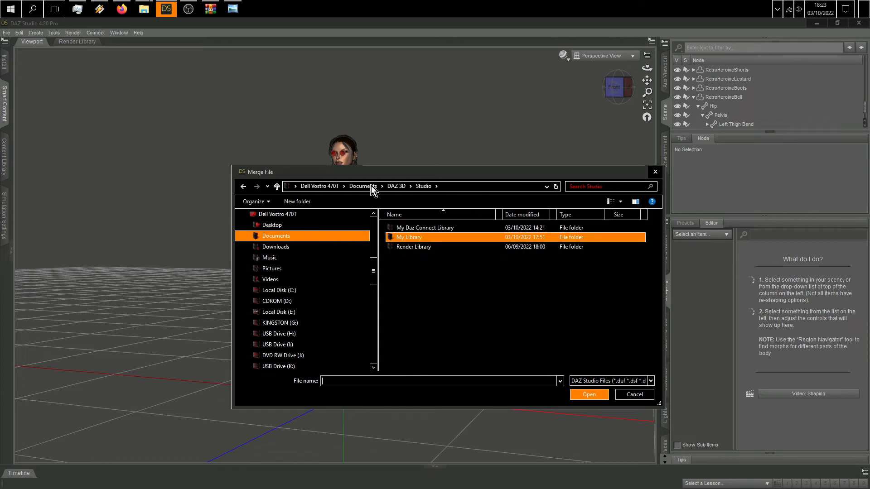
double_click(410, 239)
double_click(411, 295)
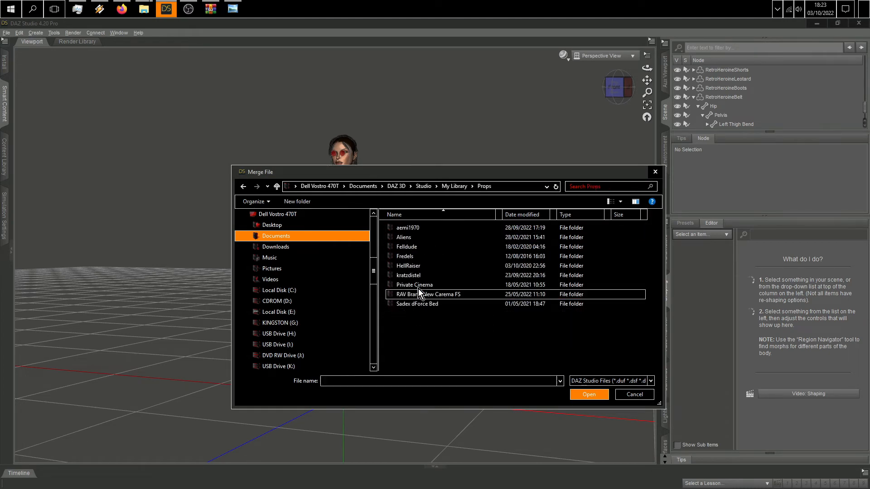
double_click(412, 257)
double_click(423, 226)
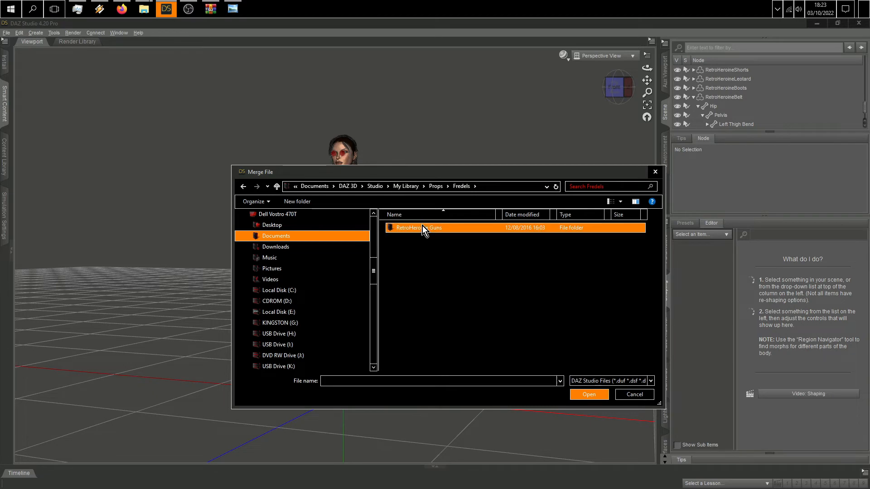
double_click(406, 230)
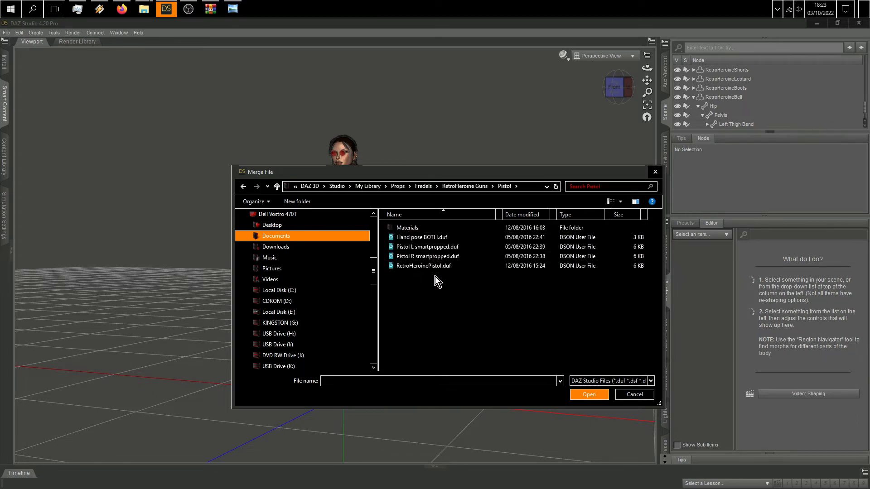
left_click(438, 249)
left_click(588, 394)
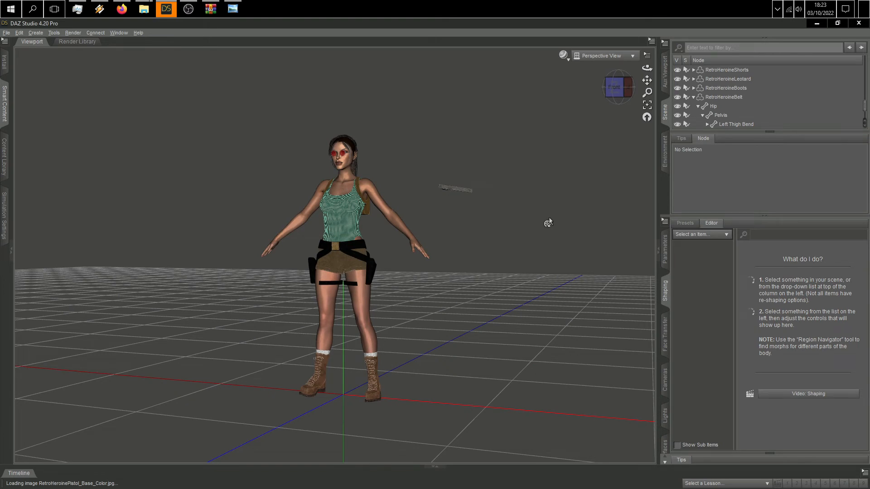
- Merge Pistol R smartpropped.duf from the Pistol folder and inspect both pistols' placement from the figure's left side
key("ctrl+shift+o")
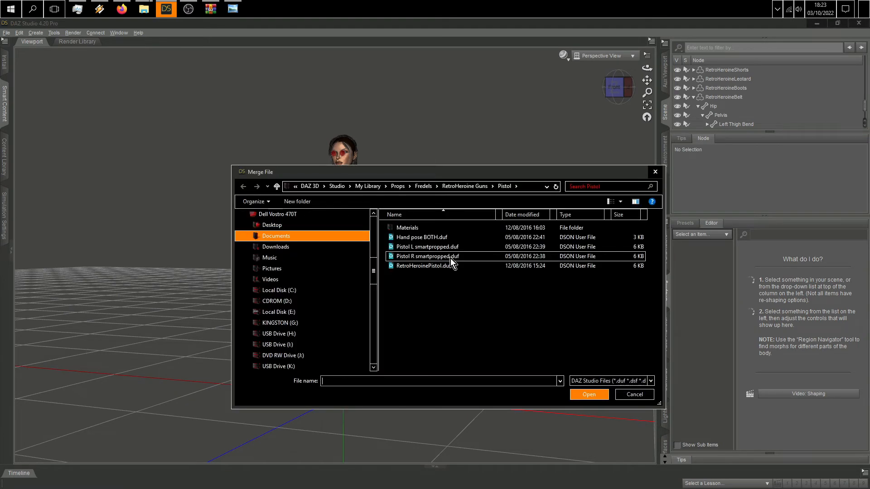
left_click(444, 256)
left_click(585, 395)
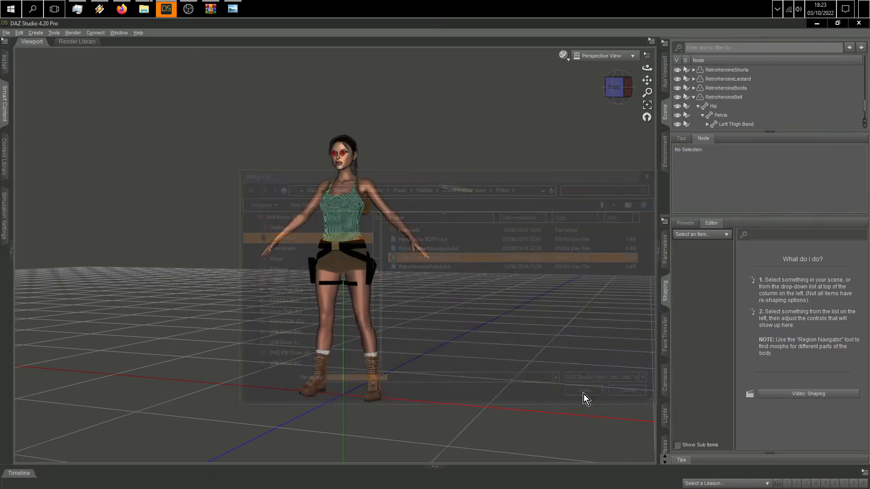
scroll(494, 143, "up", 5)
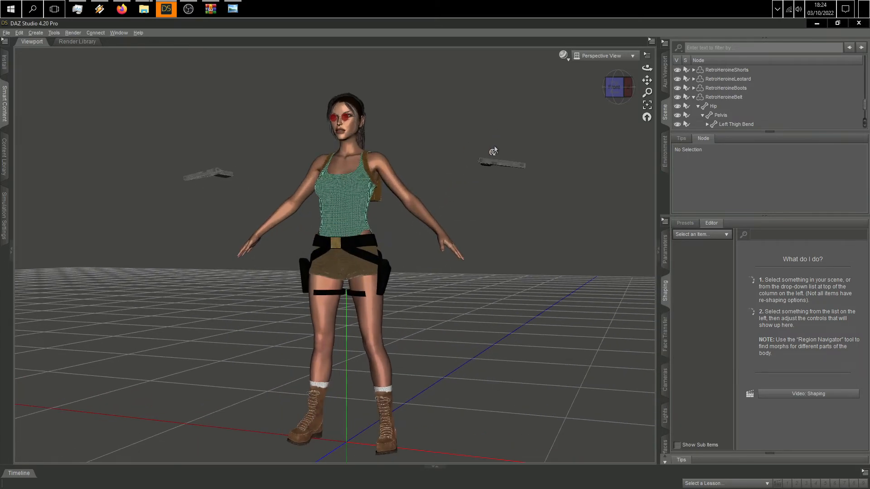
left_click_drag(618, 88, 571, 91)
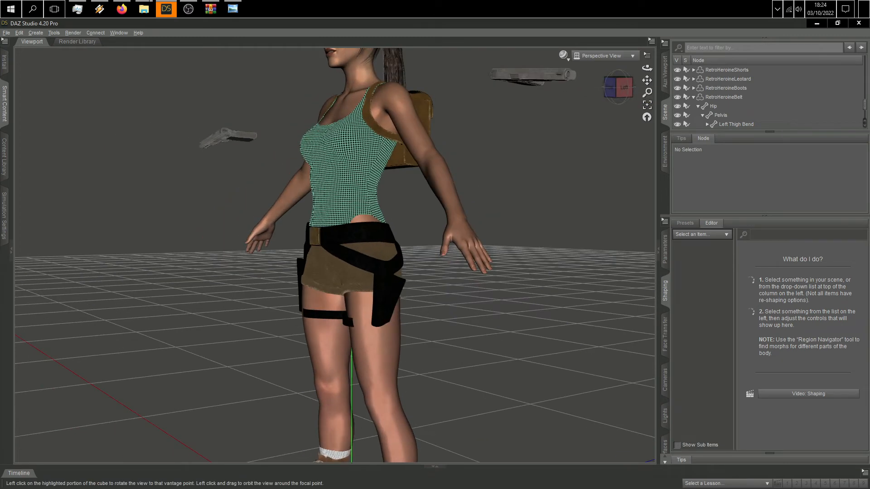
- Select the whole Lara Croft figure and merge Hand pose BOTH.duf from the Pistol folder onto it
left_click(347, 164)
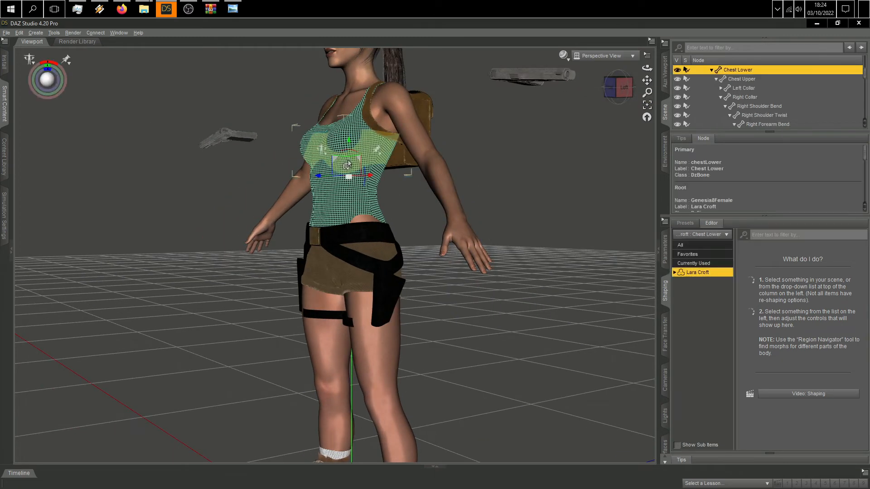
left_click(351, 137)
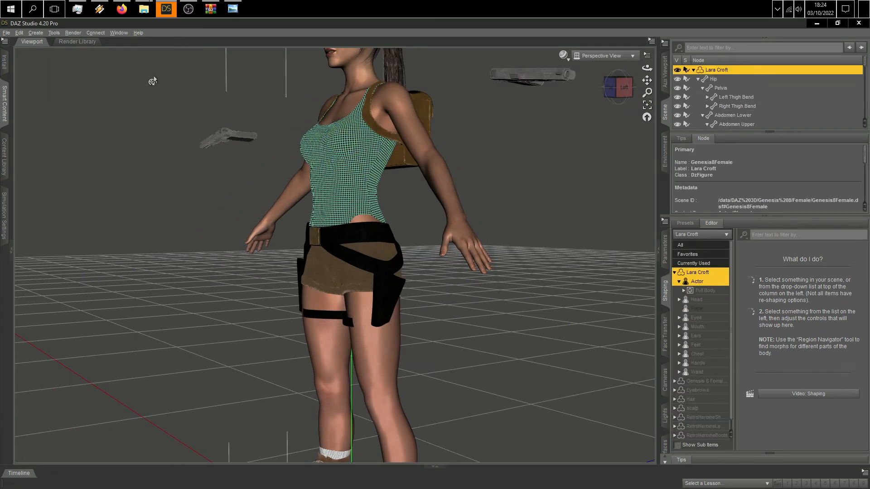
left_click(7, 33)
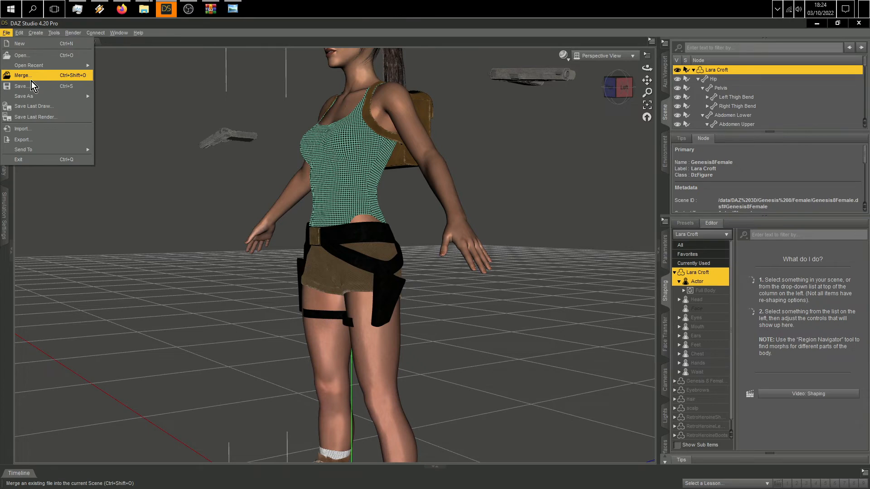
left_click(31, 81)
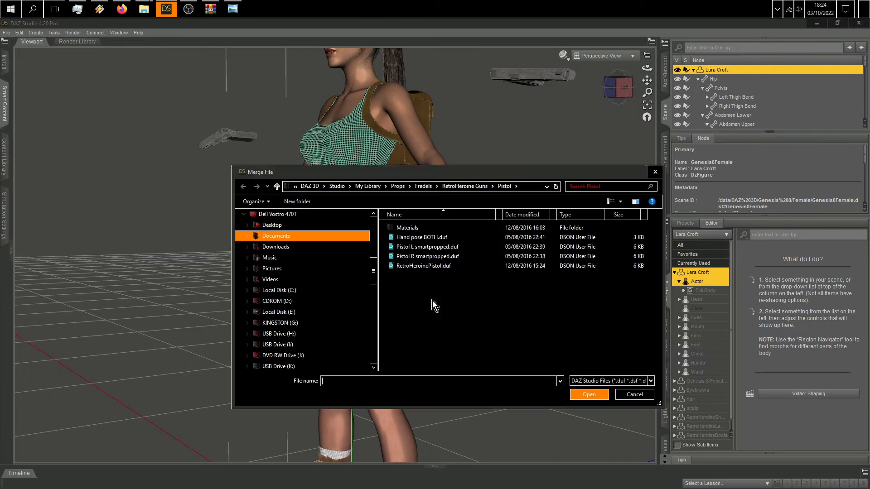
left_click(437, 237)
left_click(589, 395)
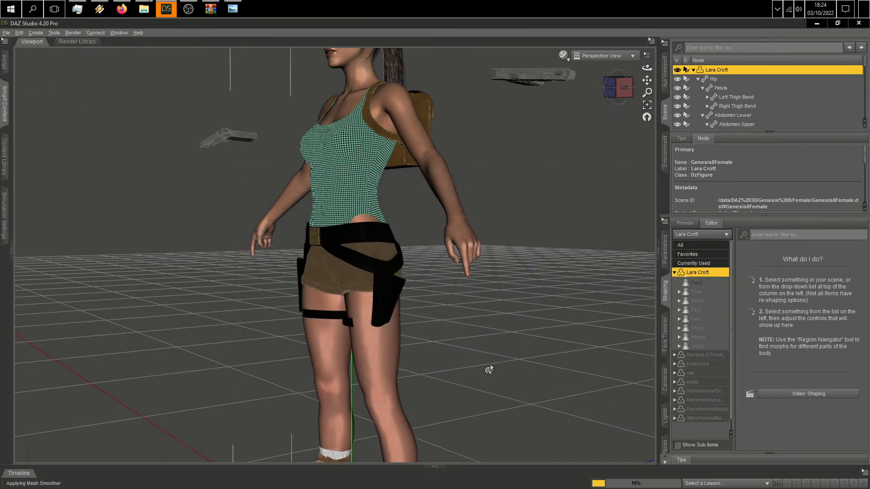
- Twist the figure's left forearm by about -41°
left_click(445, 186)
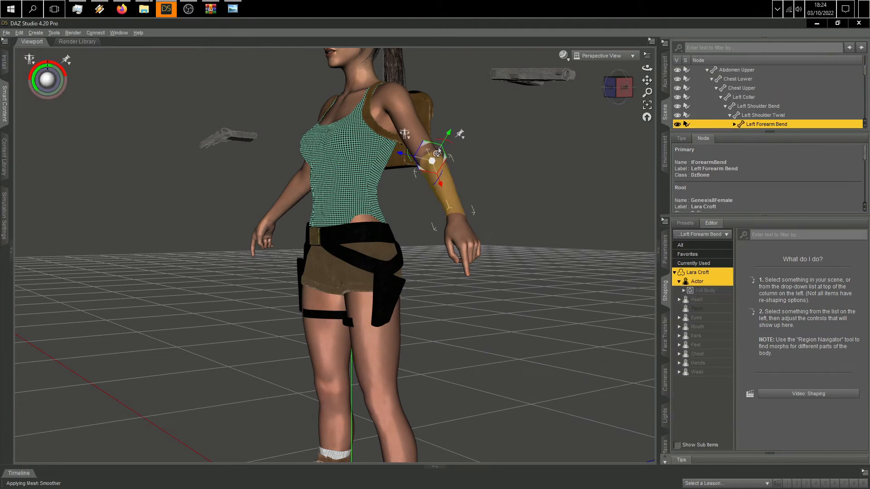
left_click_drag(438, 142, 450, 152)
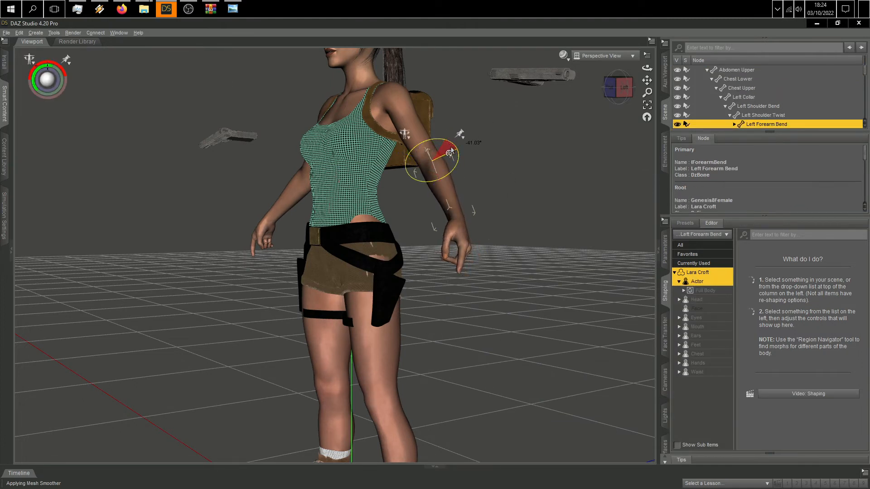
- Select the left RetroHeroine pistol and move it down beside the figure's left hand
left_click(522, 74)
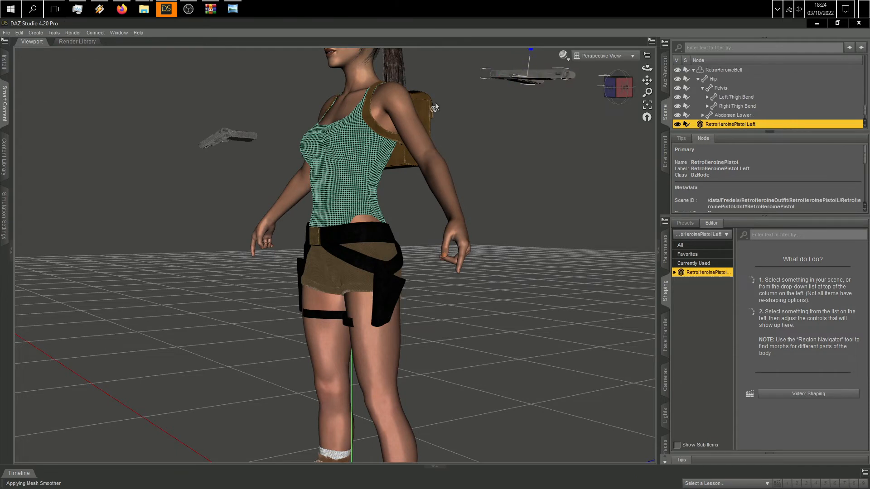
left_click(19, 32)
left_click(488, 55)
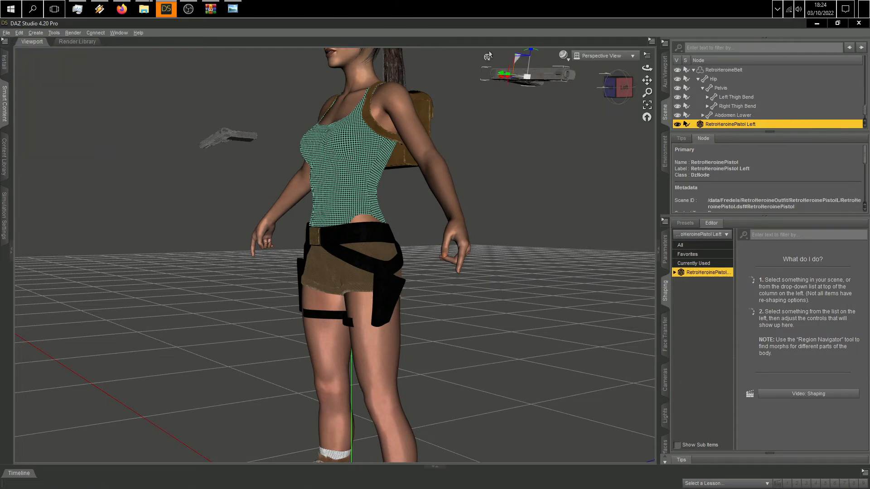
left_click_drag(622, 82, 493, 257)
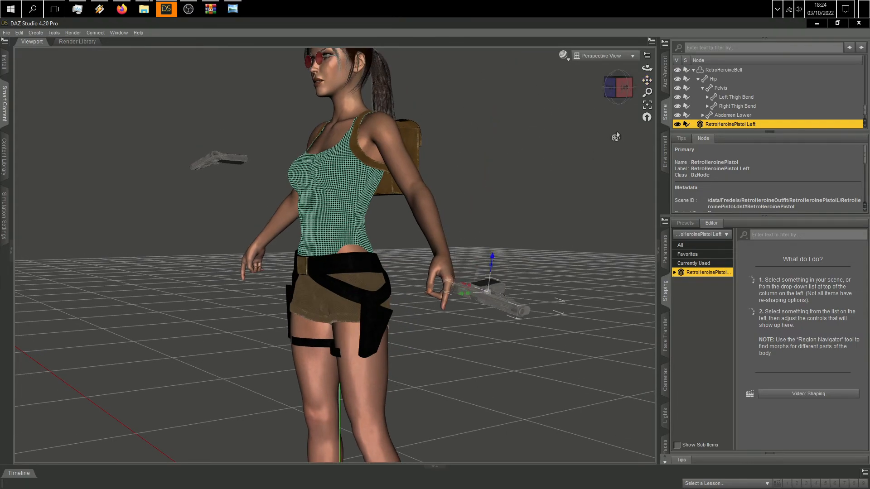
mouse_move(619, 86)
left_mouse_down()
mouse_move(589, 87)
mouse_move(621, 88)
left_mouse_up()
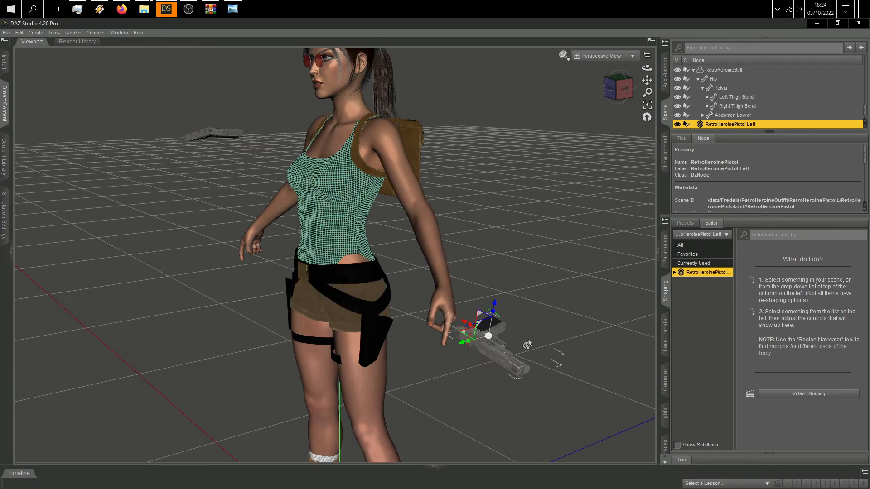
left_click_drag(497, 316, 598, 142)
left_click(611, 89)
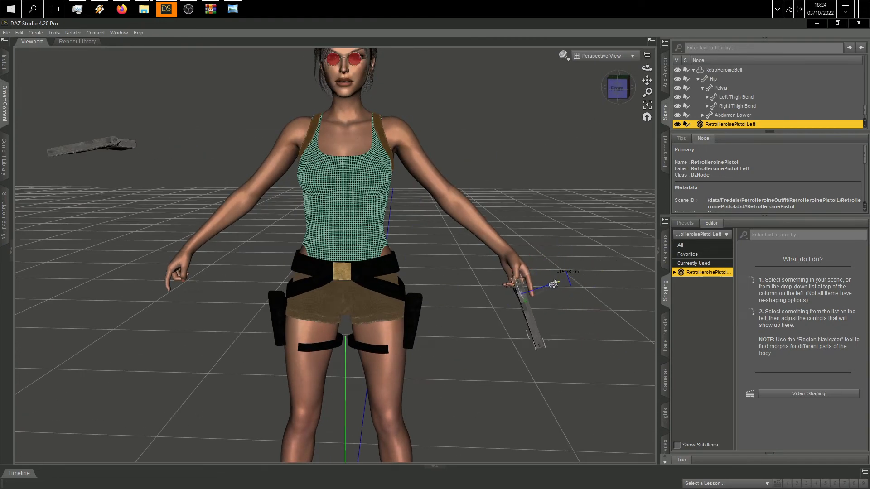
- Rotate and shift the left pistol so its grip lines up with the figure's left hand
left_click(626, 89)
scroll(519, 259, "up", 6)
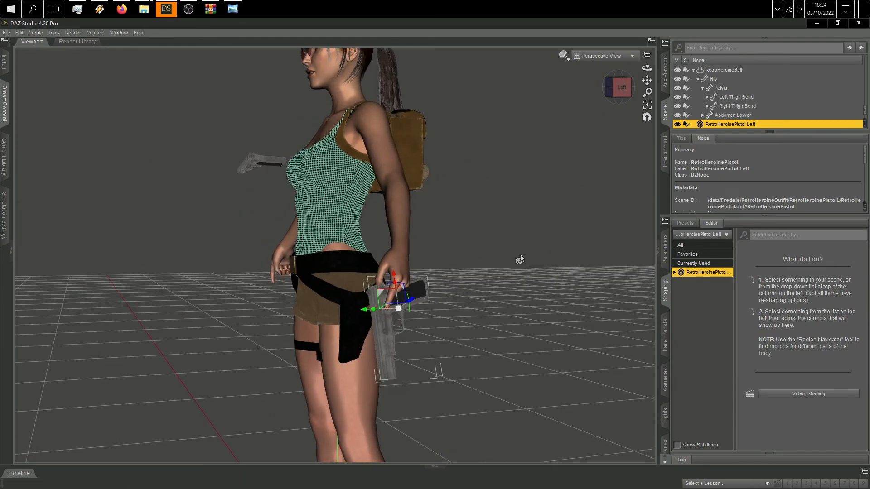
left_click_drag(630, 94, 512, 93)
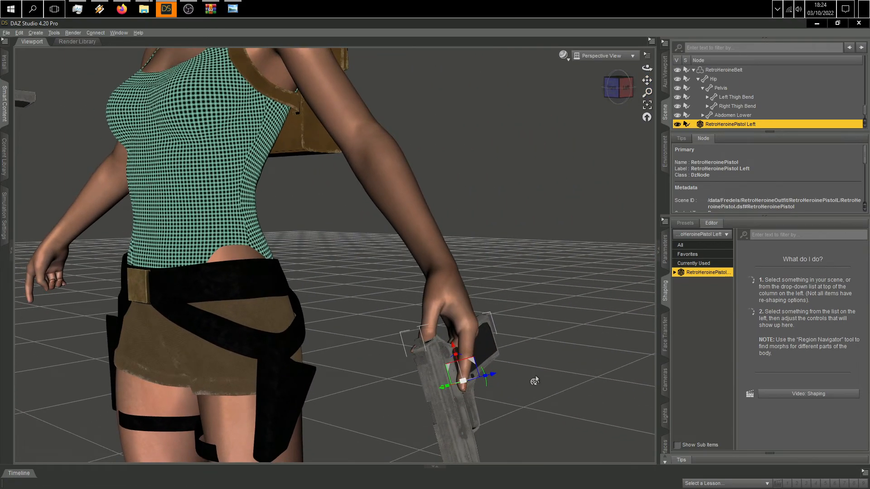
left_click_drag(647, 80, 735, 49)
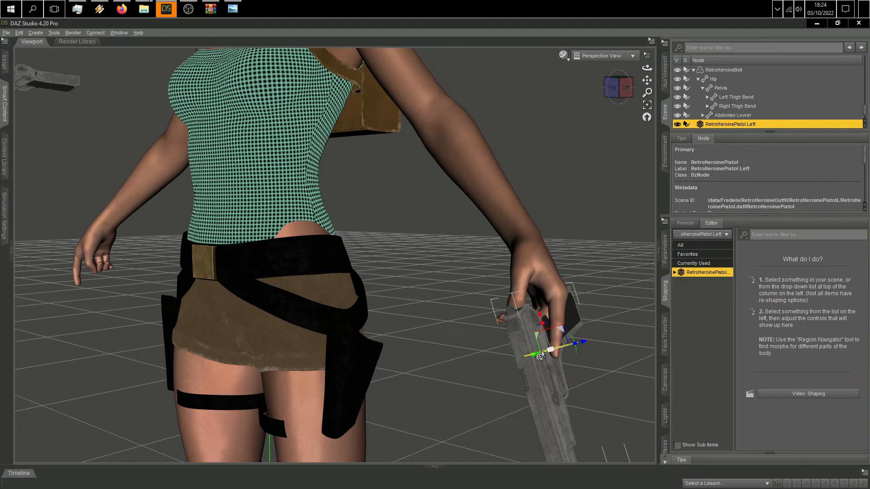
left_click_drag(550, 352, 529, 356)
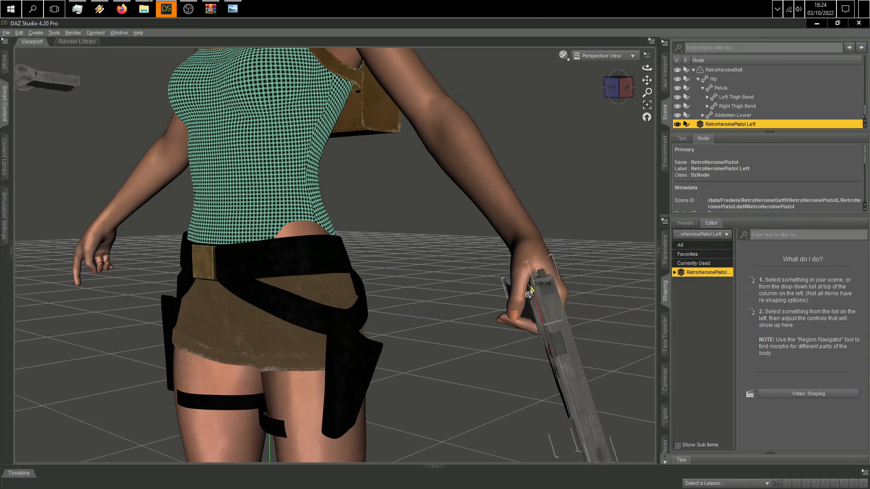
left_click_drag(614, 86, 505, 252)
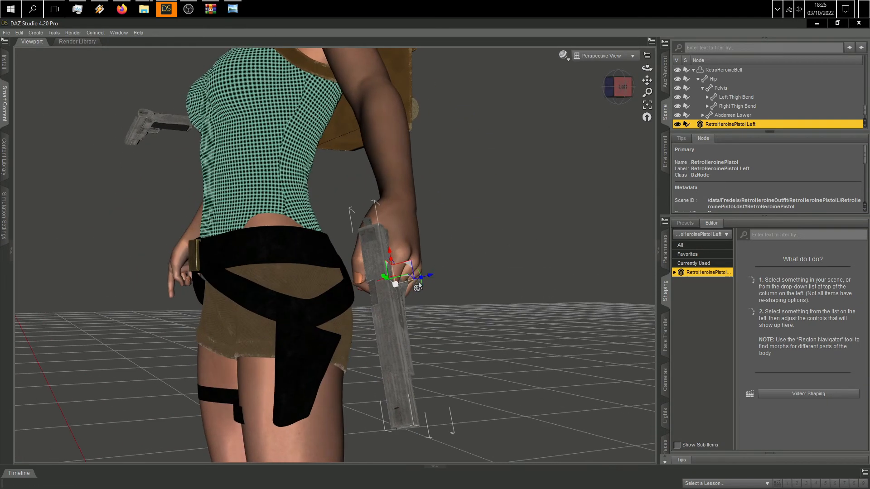
left_click_drag(418, 287, 408, 296)
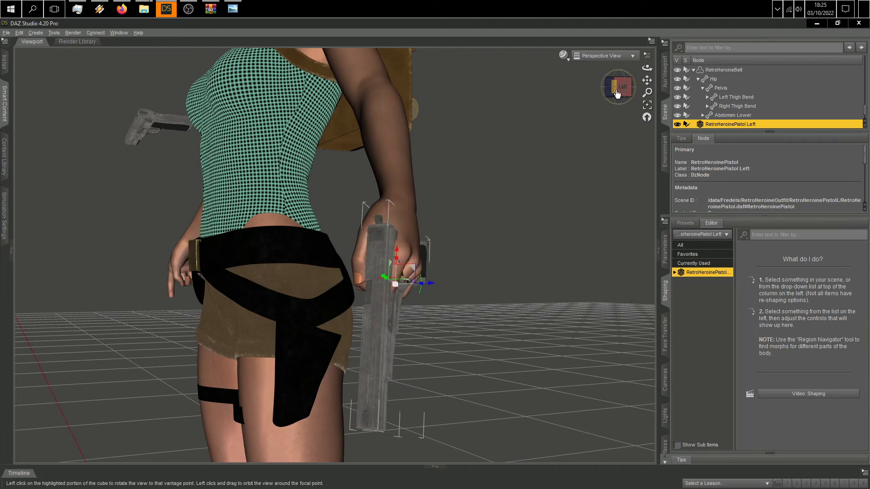
- Nudge the left pistol about 0.7 cm sideways and about 0.3 cm vertically to fit the left hand's grip
left_click(616, 94)
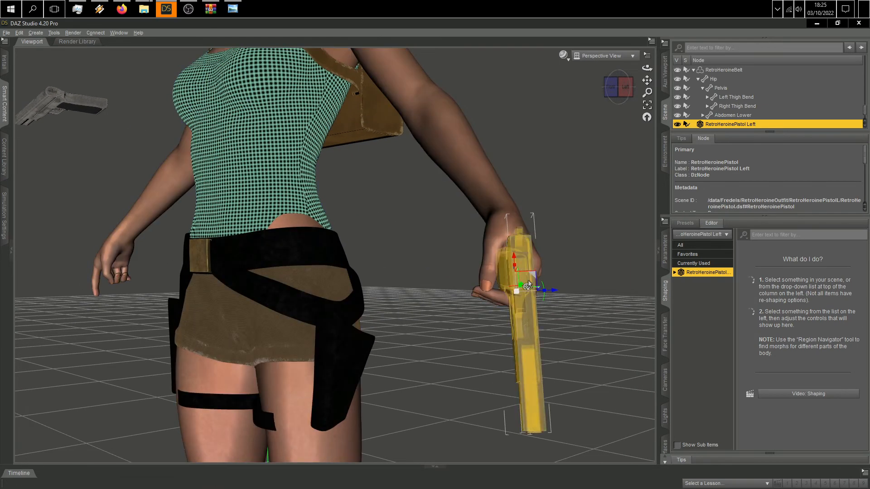
left_click_drag(555, 293, 547, 295)
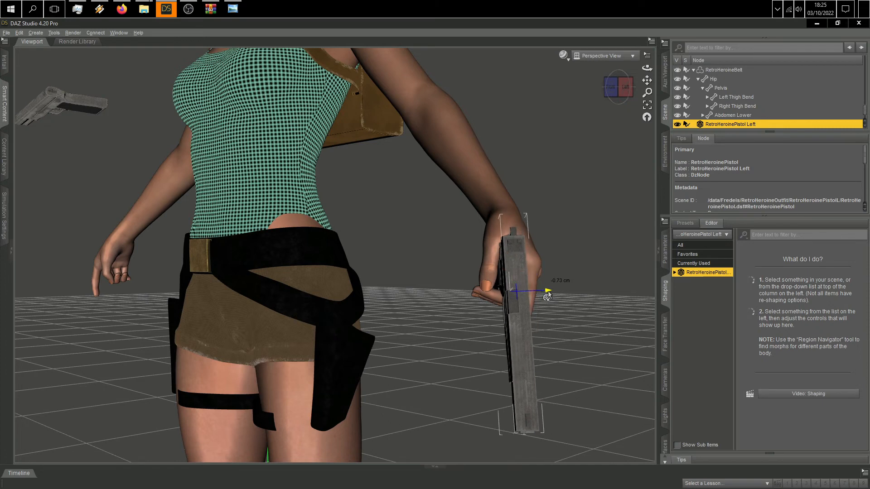
left_click(625, 87)
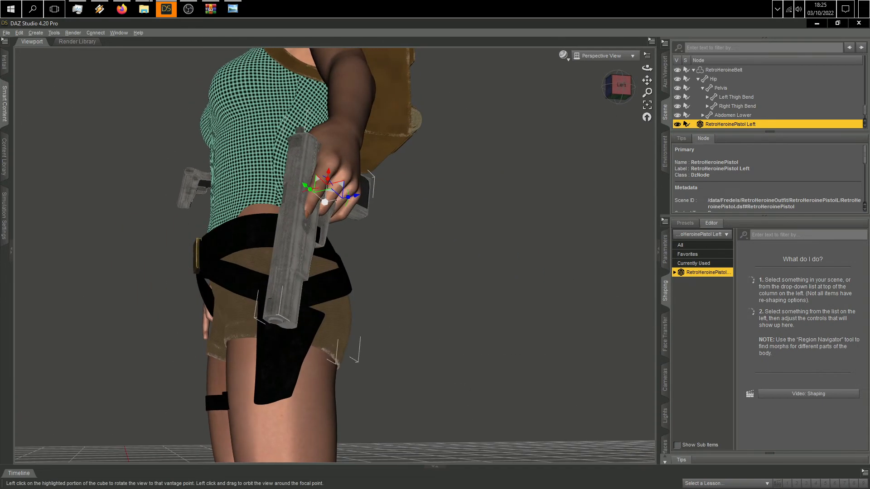
mouse_move(625, 87)
left_mouse_down()
mouse_move(612, 92)
mouse_move(605, 78)
mouse_move(612, 88)
left_mouse_up()
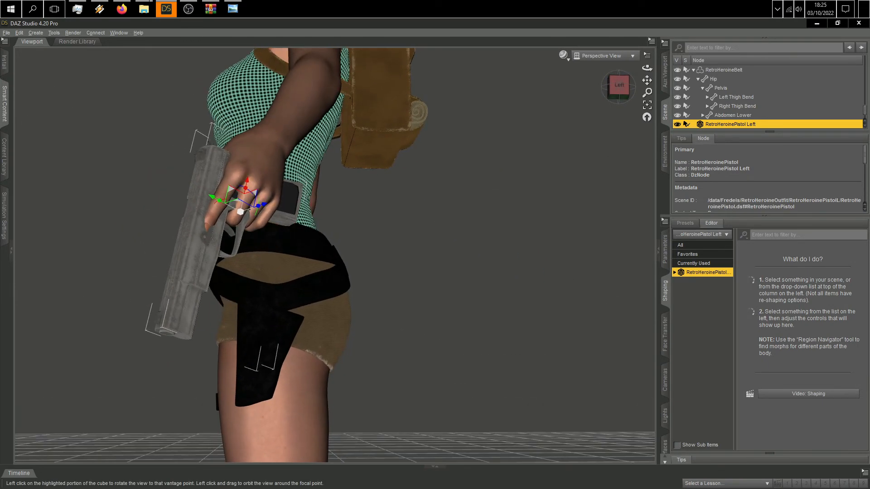
left_click_drag(264, 207, 260, 208)
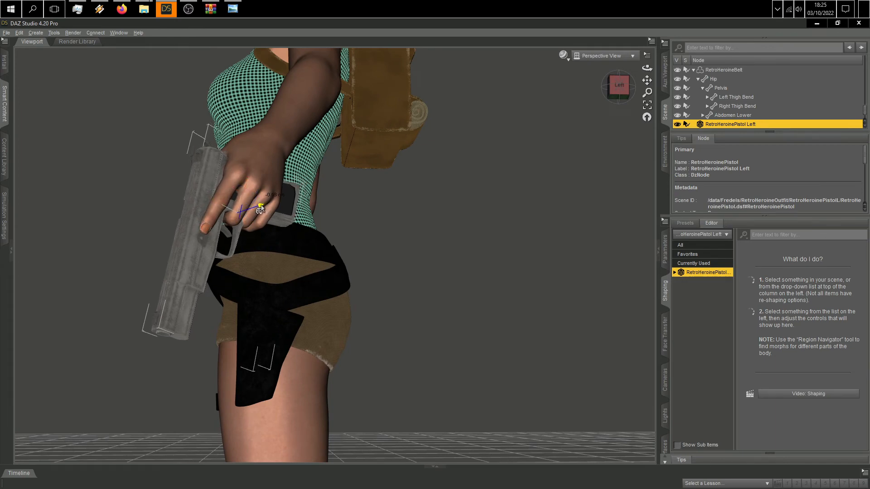
mouse_move(619, 86)
left_mouse_down()
mouse_move(604, 87)
mouse_move(629, 88)
left_mouse_up()
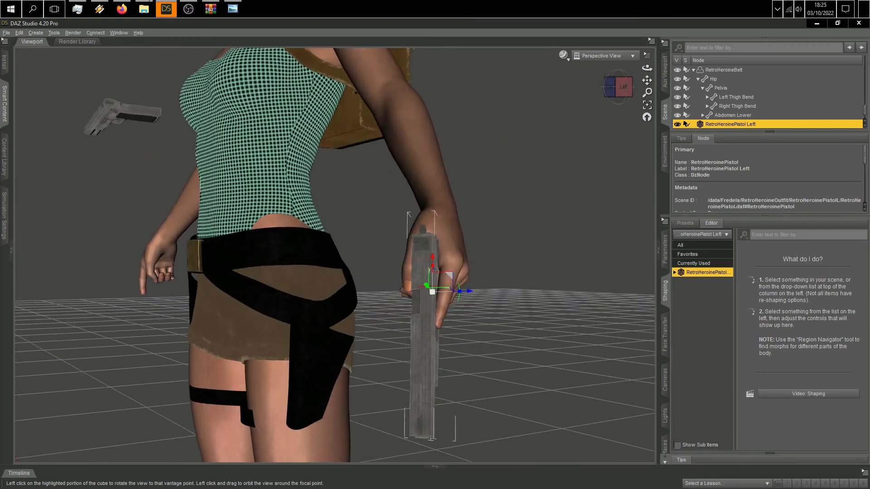
left_click_drag(433, 253, 432, 259)
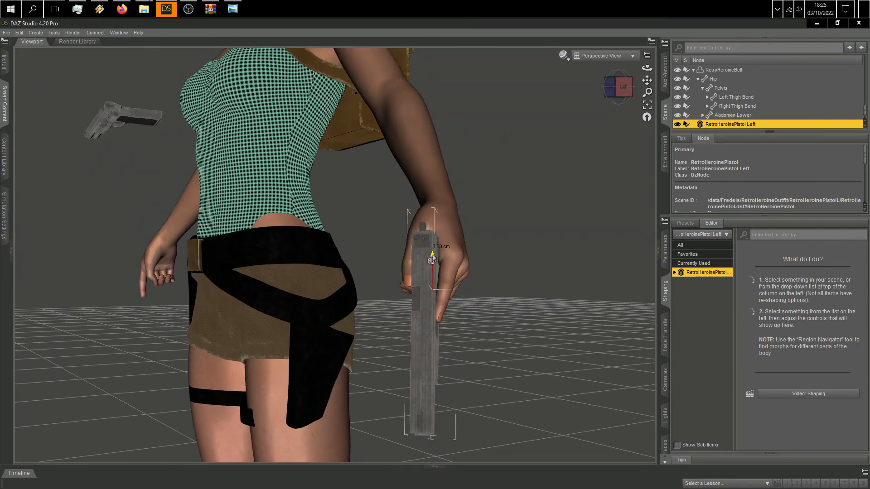
- Try rotating the left forearm with the pistol placed at the hand, and undo the rotation
left_click_drag(619, 86, 500, 259)
scroll(500, 260, "down", 3)
left_click(443, 210)
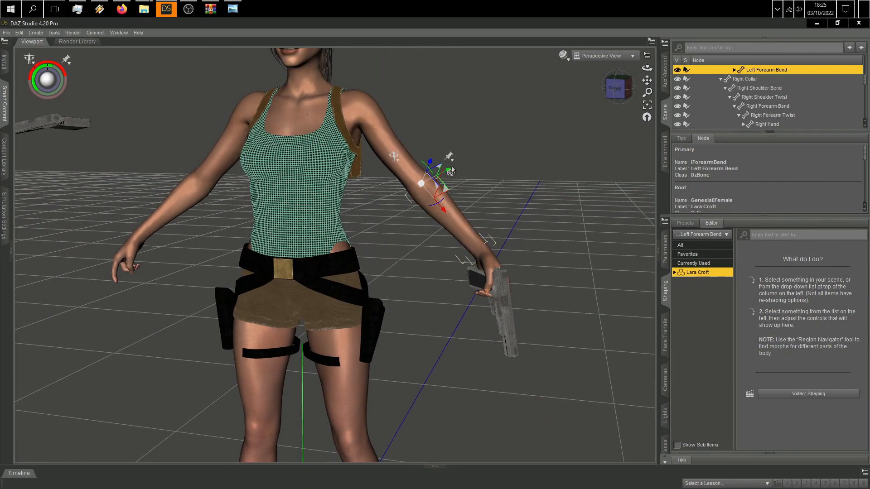
left_click_drag(442, 210, 377, 173)
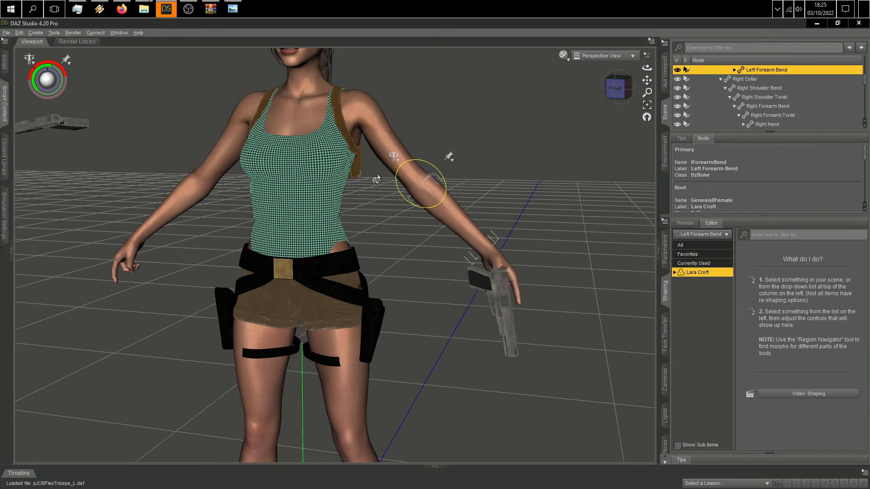
left_click(19, 33)
left_click(24, 43)
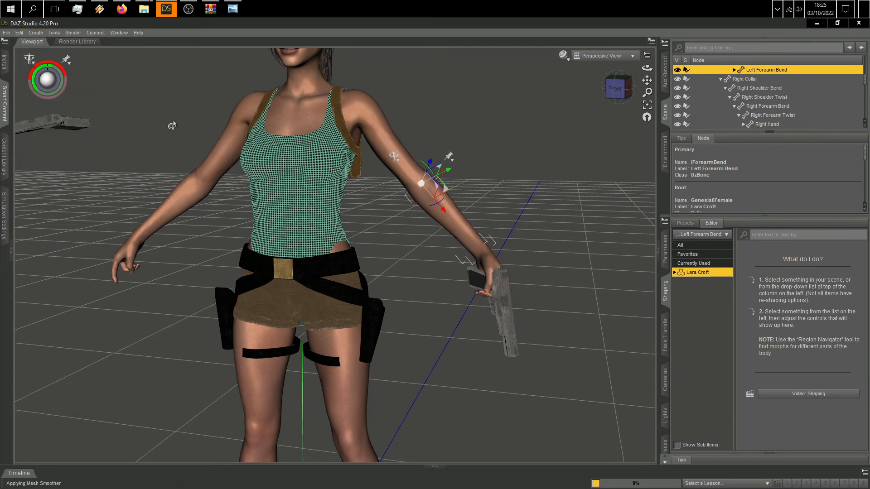
- Try raising the left forearm toward the chest with a Z rotation, and undo the change
left_click(488, 304)
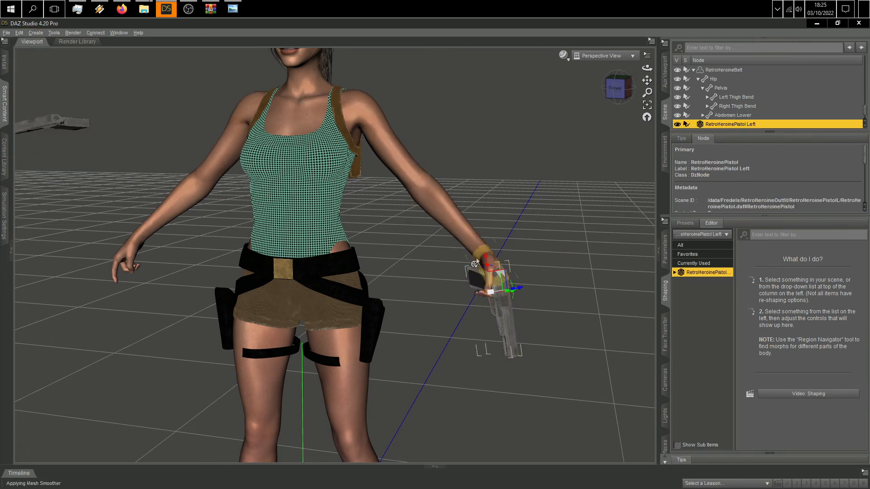
left_click(470, 248)
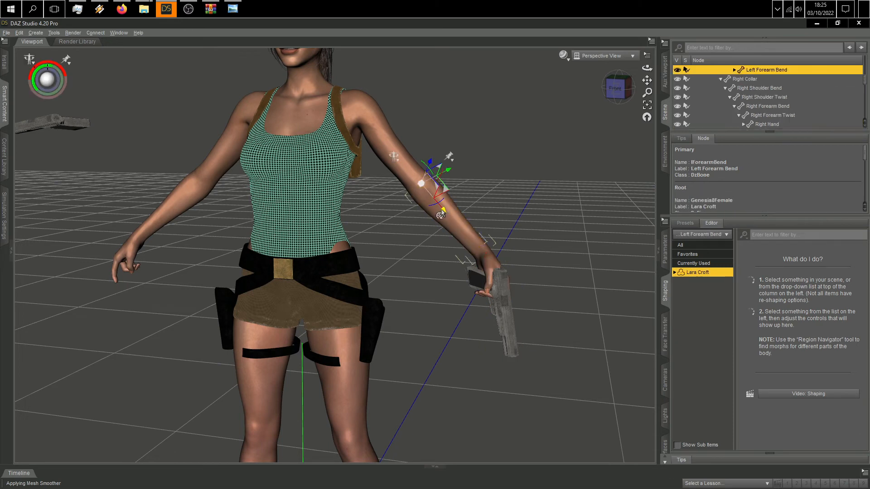
left_click_drag(450, 196, 371, 214)
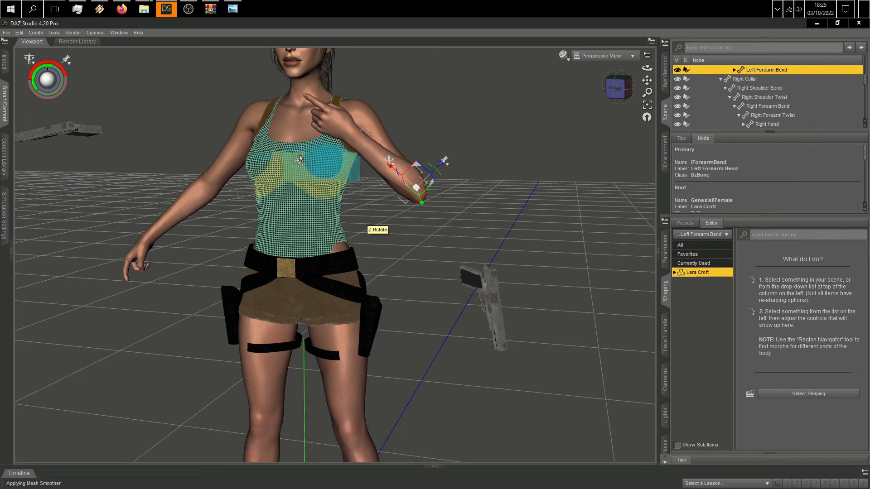
left_click(20, 34)
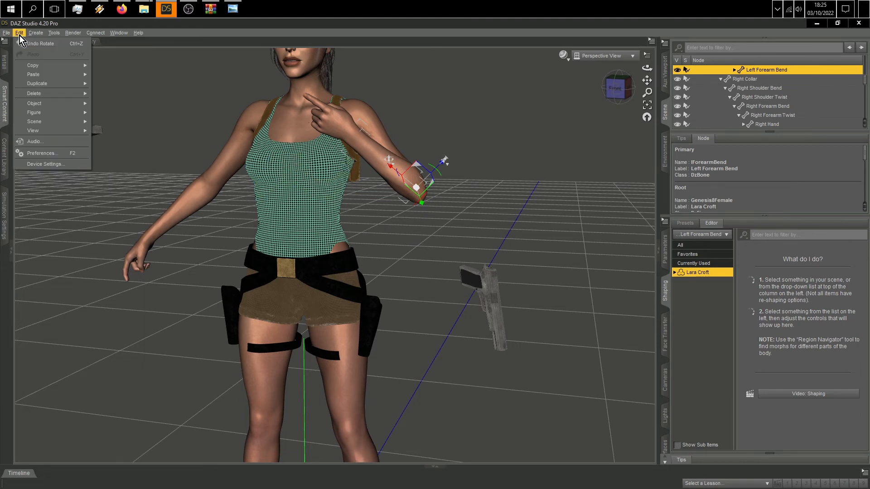
left_click(36, 44)
left_click(21, 32)
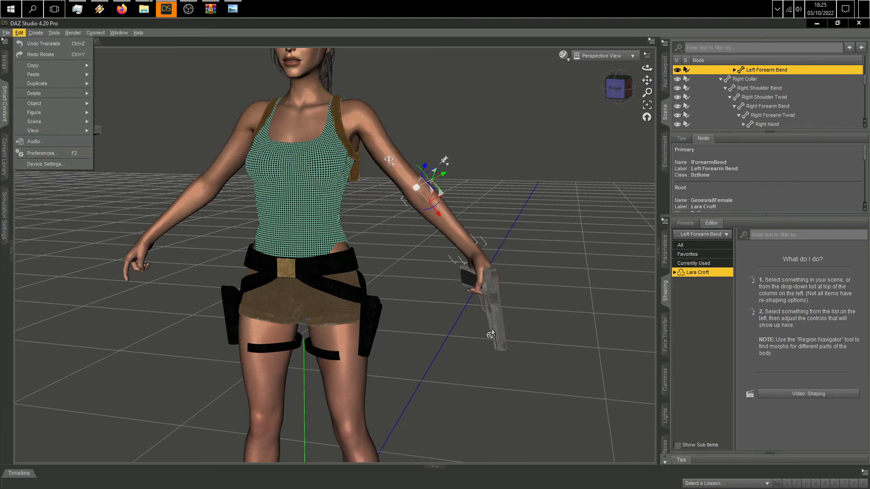
left_click(29, 44)
- Delete the left RetroHeroine pistol from the scene
right_click(497, 306)
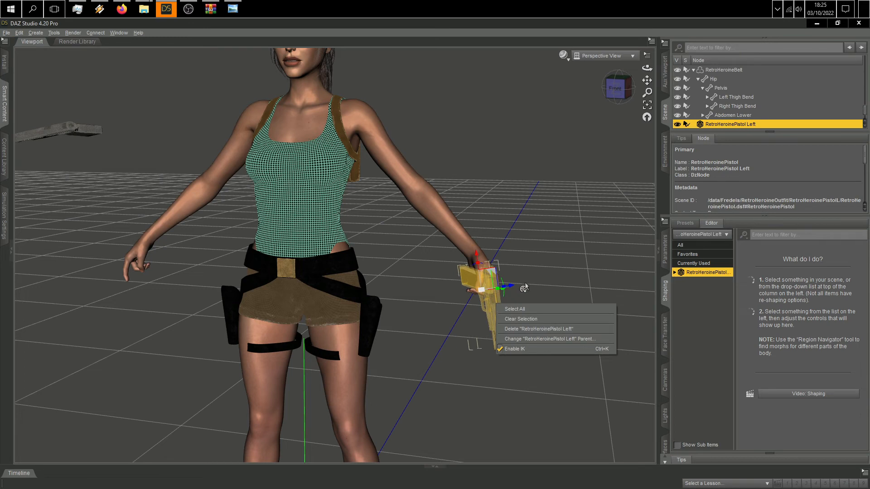
left_click(544, 329)
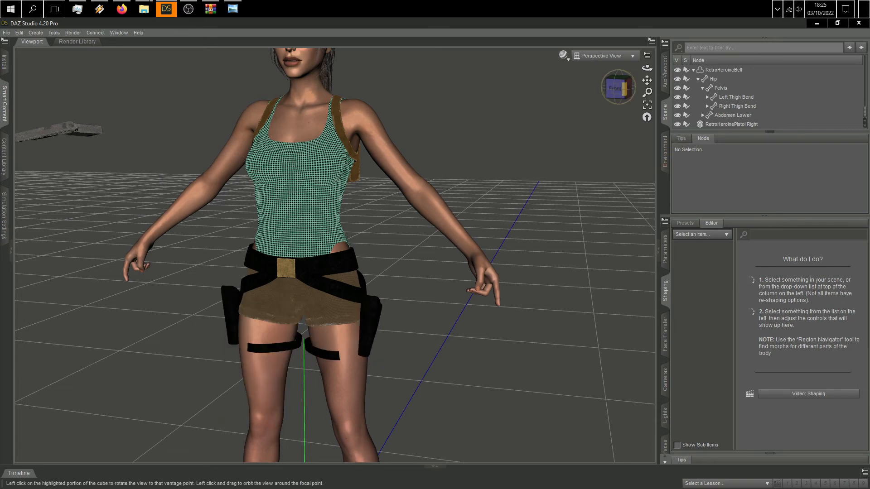
- Merge the Pistol R smartpropped.duf file from the RetroHeroine Guns Pistol folder into the scene
left_click(616, 88)
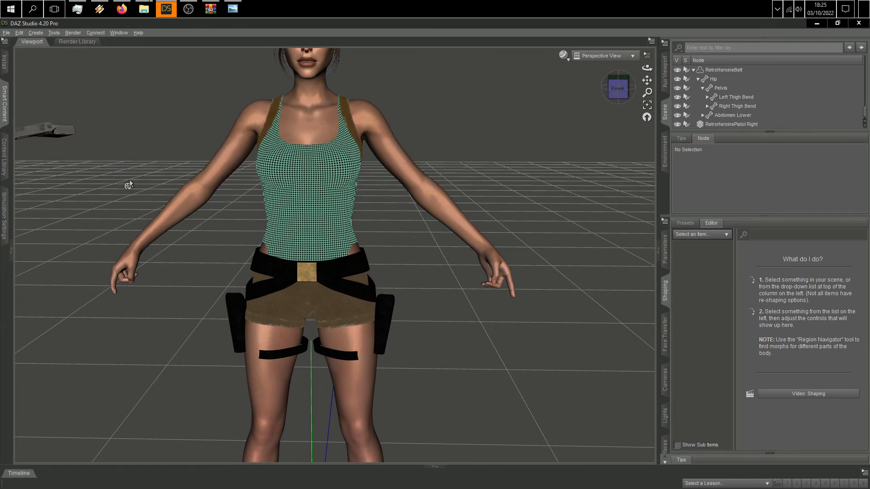
left_click(7, 33)
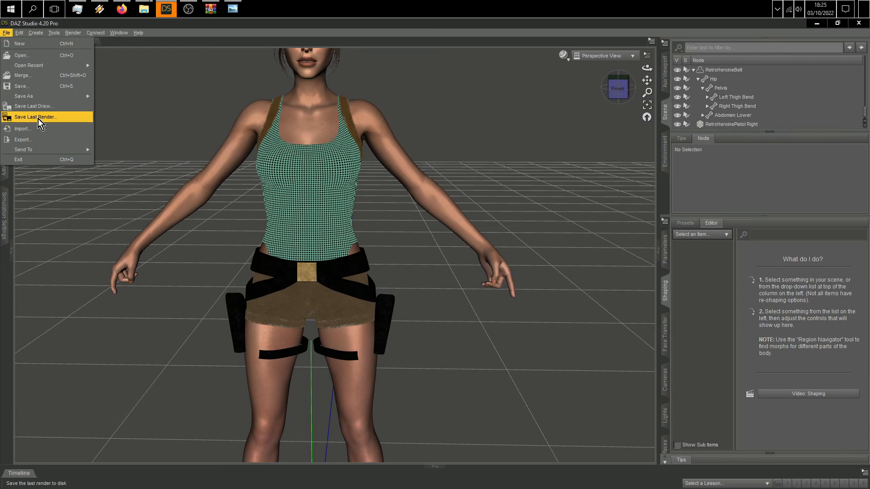
left_click(42, 80)
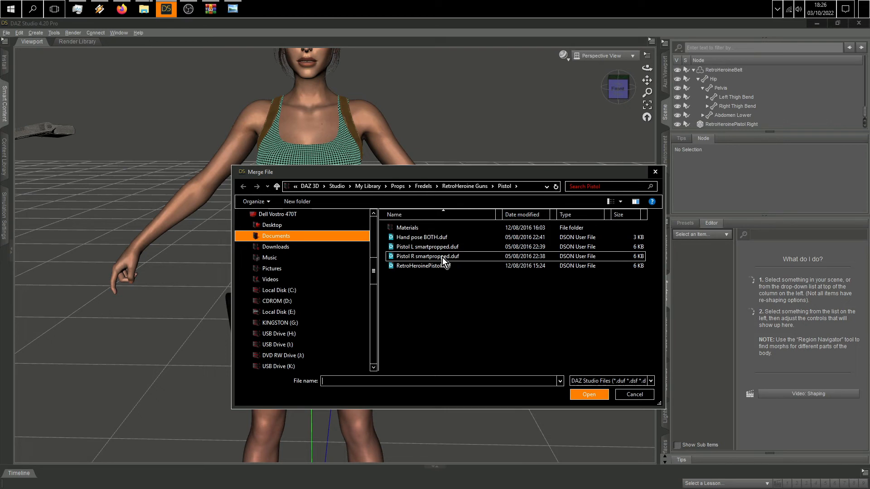
left_click(442, 258)
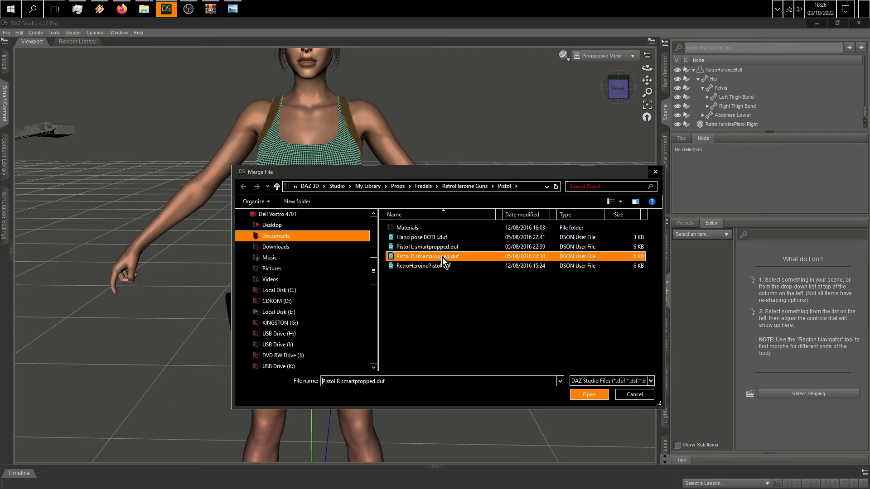
left_click(585, 394)
scroll(498, 279, "up", 3)
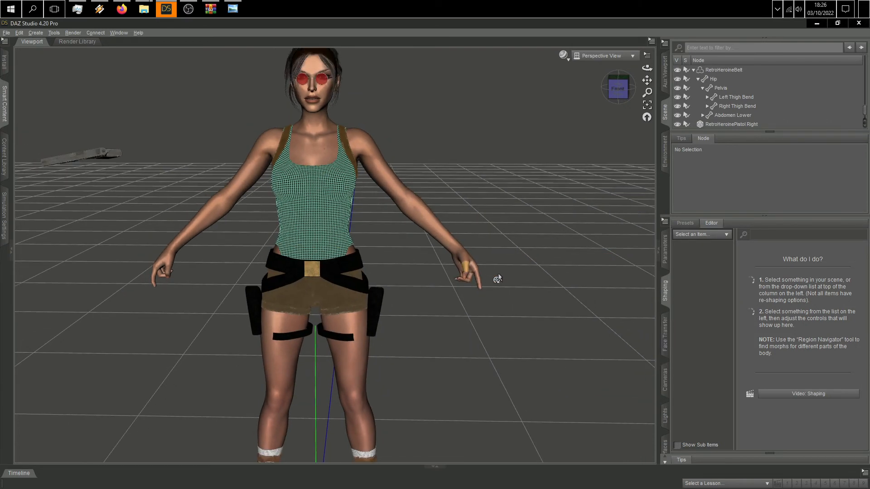
scroll(498, 279, "down", 2)
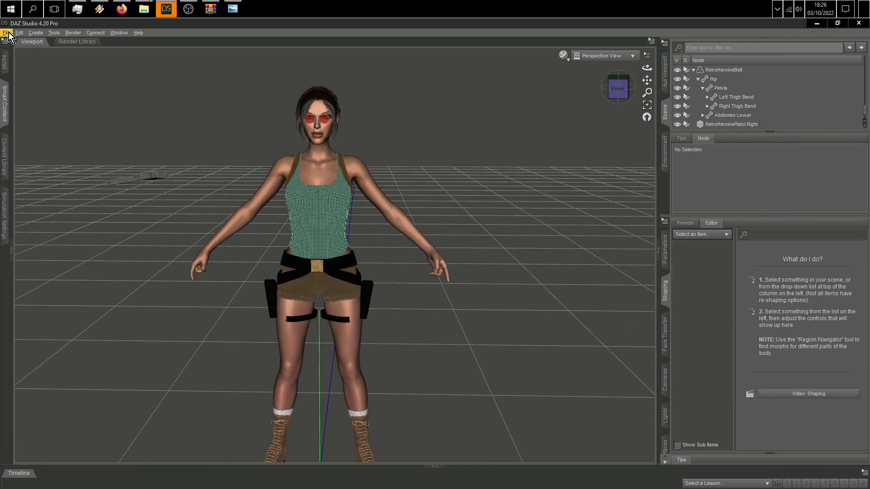
- Merge the Pistol L smartpropped.duf file from the RetroHeroine Guns Pistol folder into the scene
left_click(9, 37)
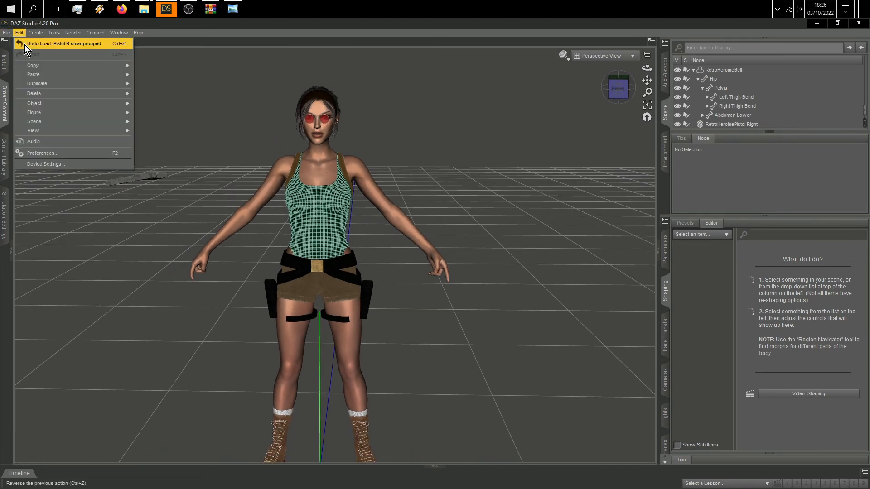
left_click(6, 32)
left_click(7, 33)
left_click(23, 75)
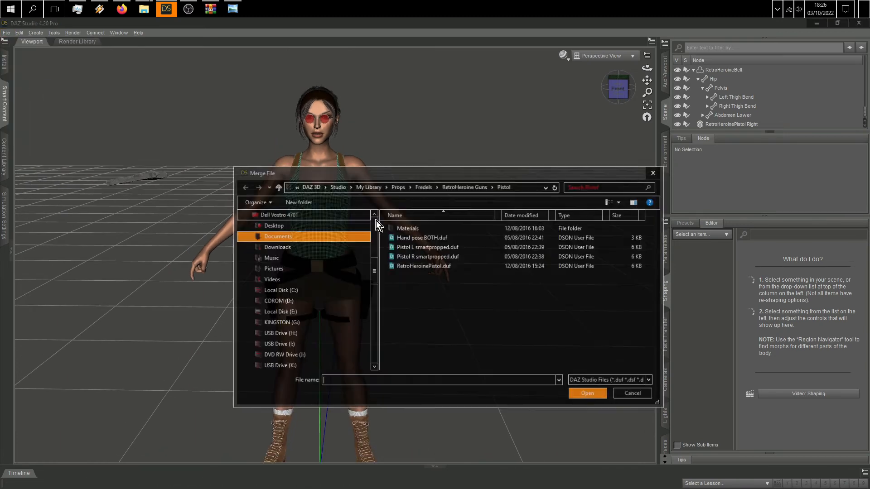
left_click(439, 250)
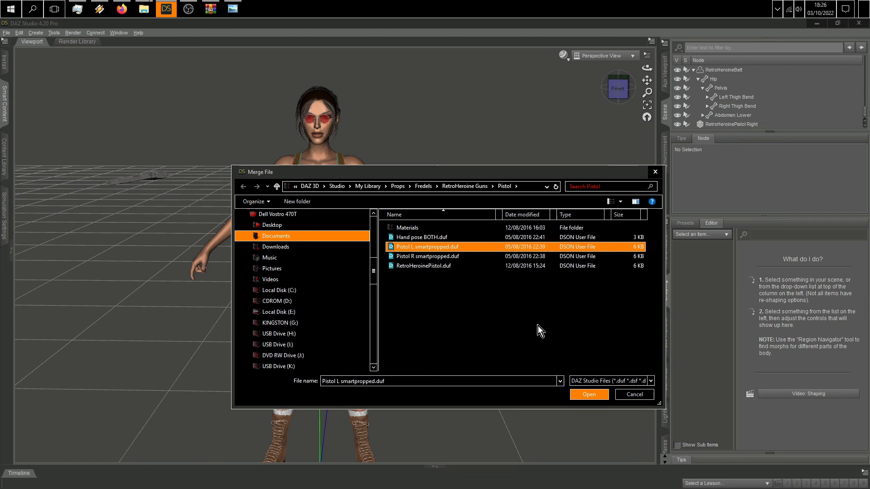
left_click(590, 394)
- Move the newly loaded left RetroHeroine pistol down beside the character's left hand
left_click(500, 183)
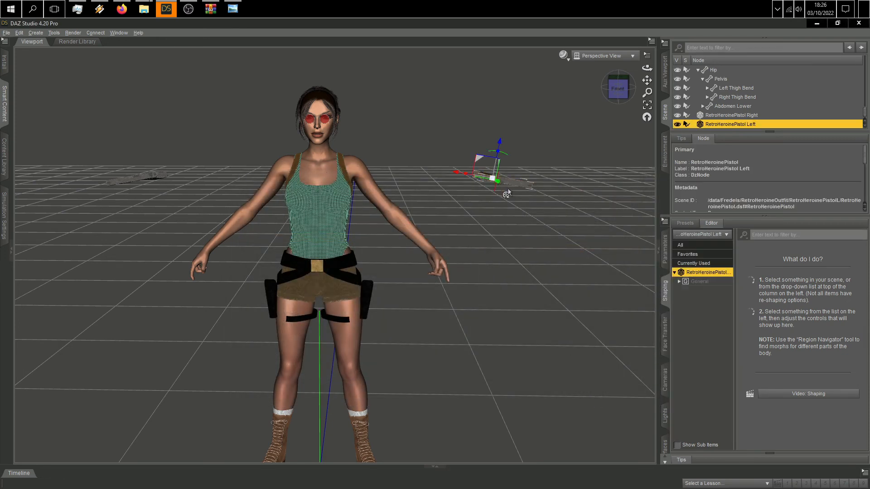
left_click_drag(499, 145, 478, 253)
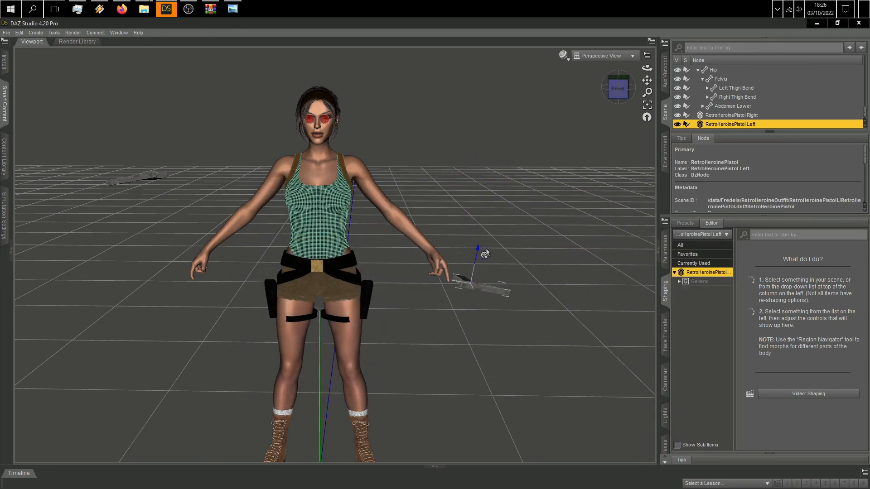
left_click_drag(647, 81, 640, 52)
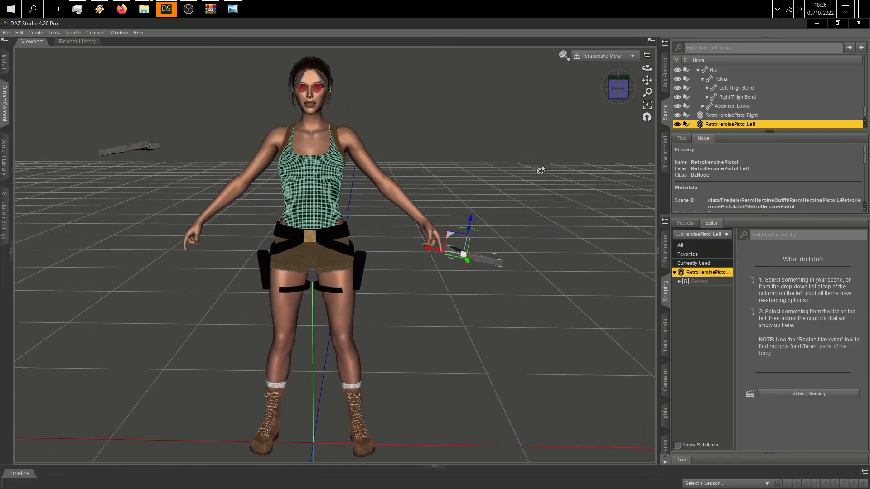
scroll(519, 191, "up", 5)
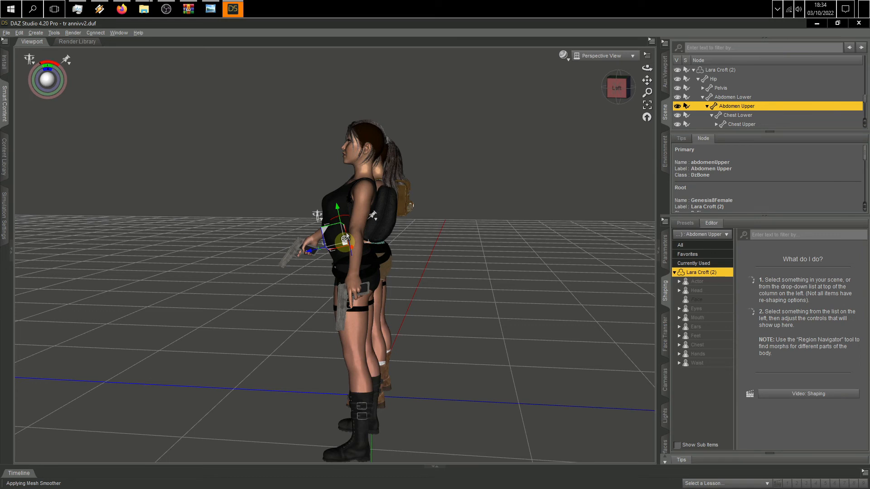
- Adjust the torso lean of the black-outfit Lara Croft (2) figure by posing her upper chest and upper abdomen from the side
left_click(359, 186)
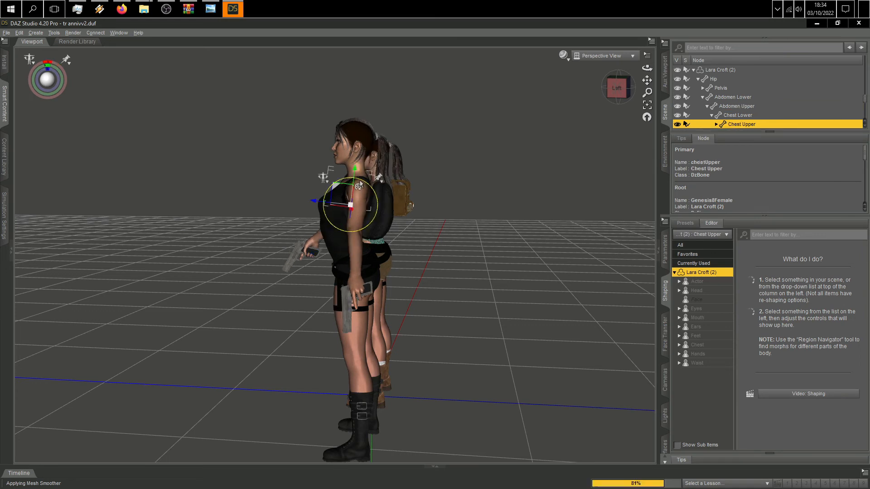
left_click_drag(358, 186, 353, 185)
left_click(344, 222)
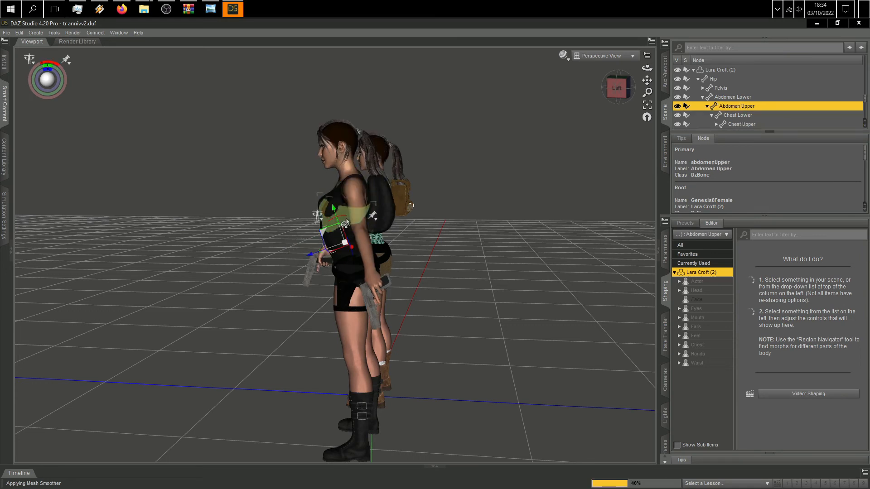
left_click_drag(343, 221, 353, 219)
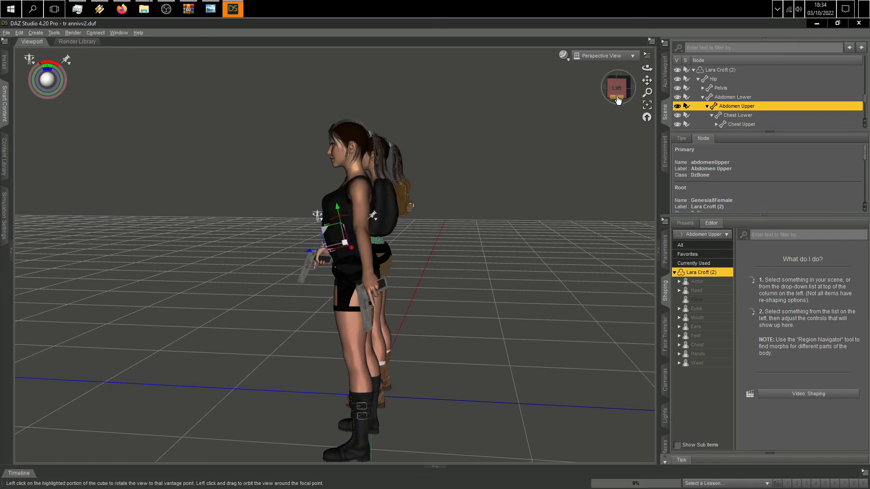
left_click_drag(618, 96, 661, 91)
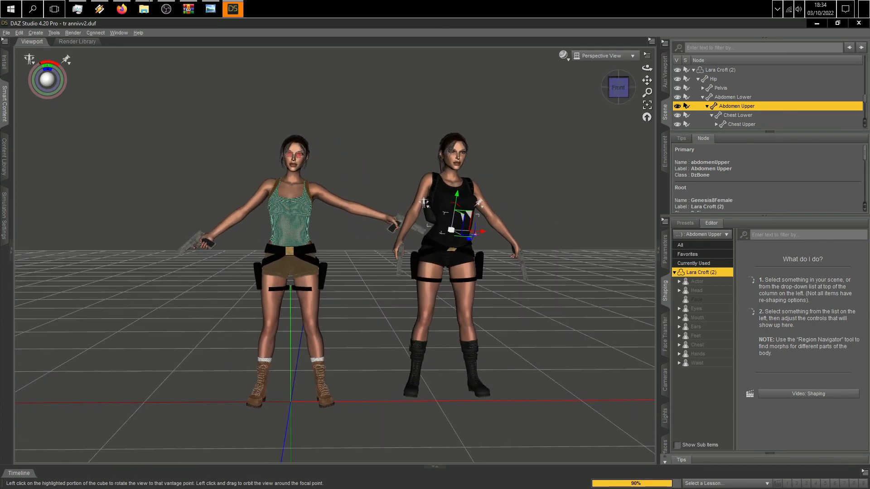
scroll(233, 338, "up", 5)
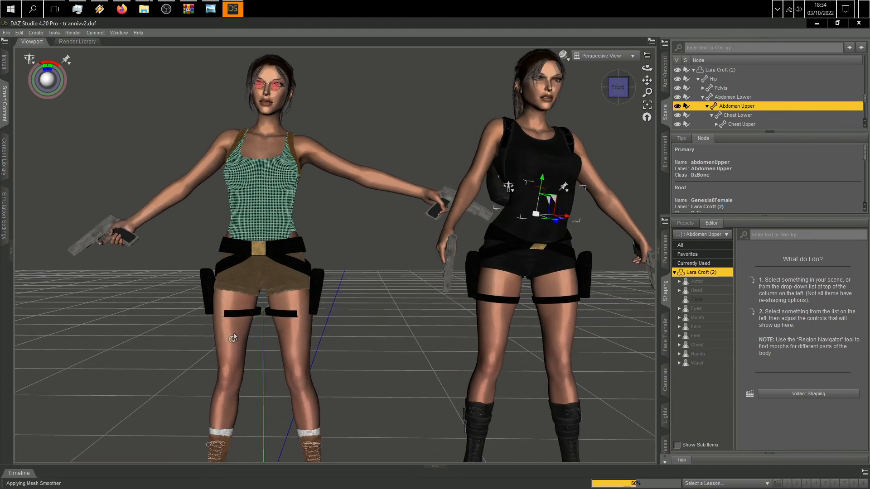
left_click(268, 254)
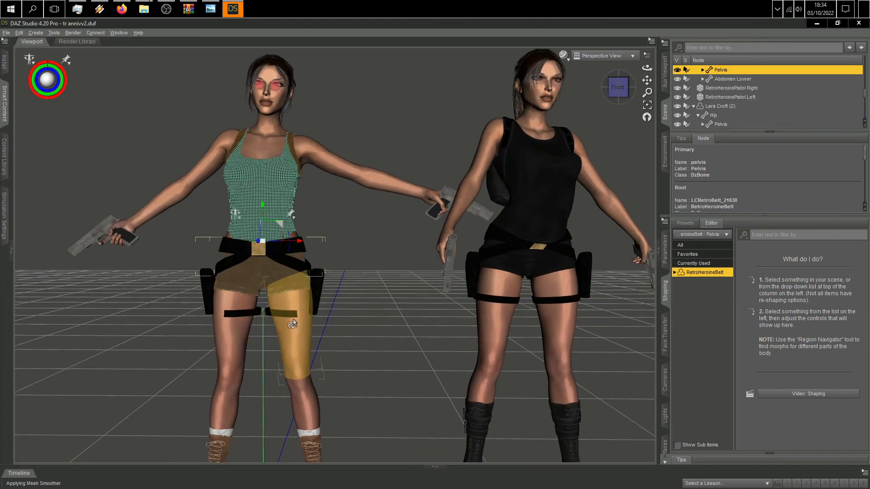
left_click(293, 323)
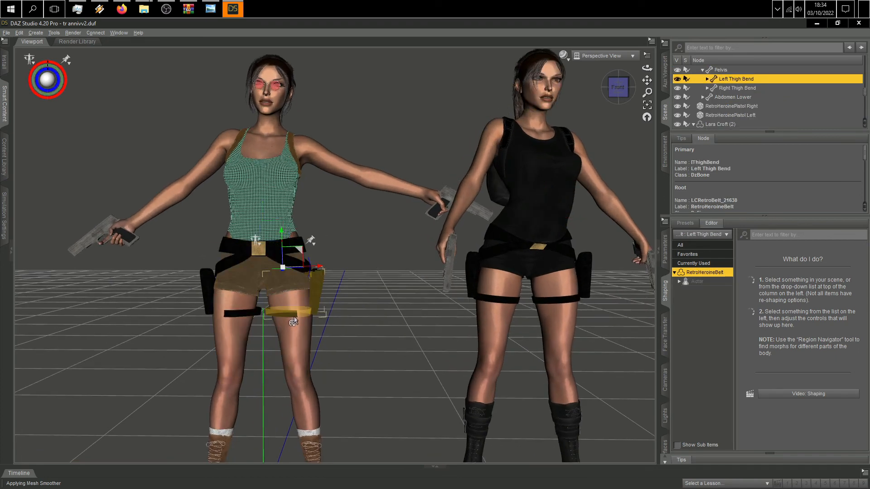
scroll(446, 460, "down", 4)
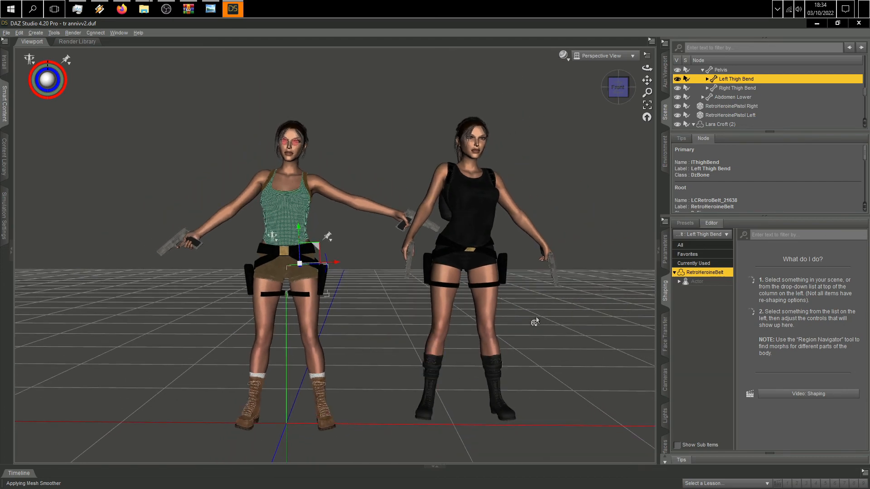
- Swing the right arm of the black-outfit Lara Croft (2) figure outward, away from her body, with the pistol in hand
mouse_move(620, 90)
left_mouse_down()
mouse_move(662, 93)
mouse_move(621, 102)
left_mouse_up()
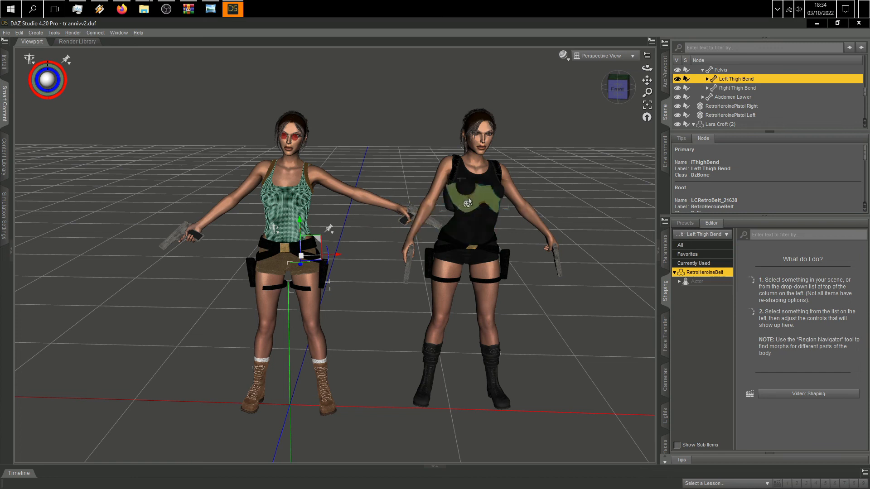
left_click_drag(417, 227, 397, 226)
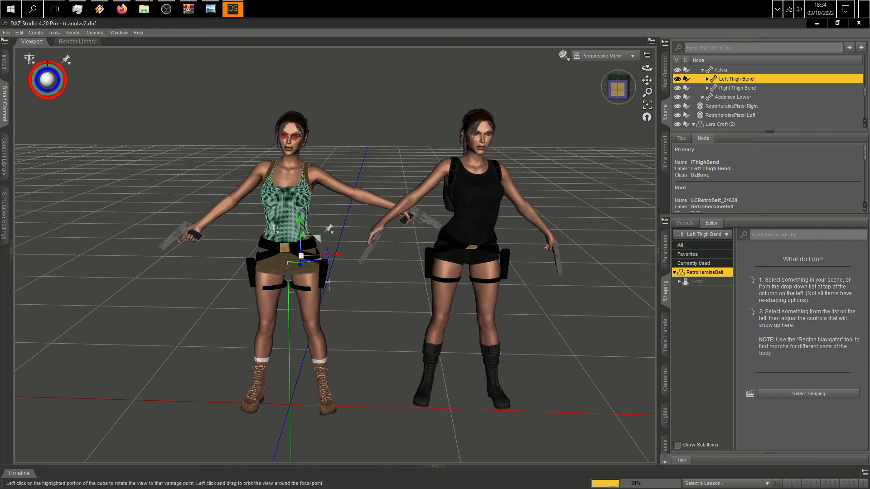
left_click_drag(618, 89, 582, 77)
left_click(390, 218)
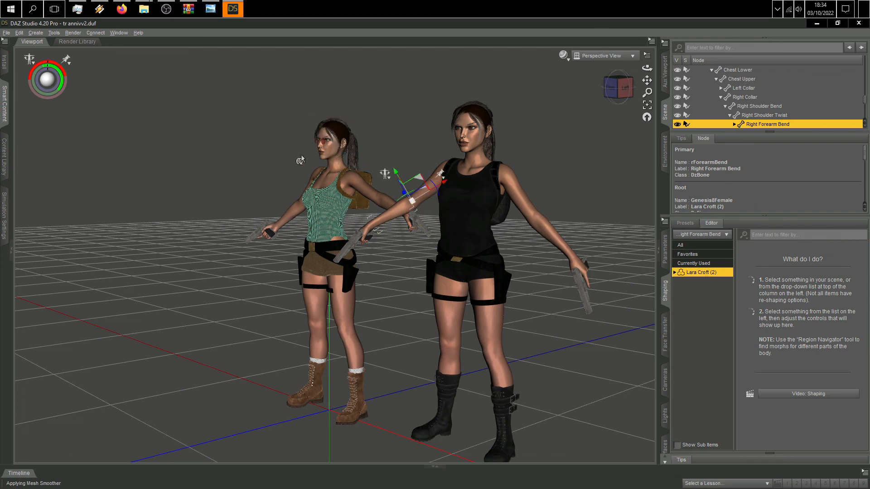
left_click(612, 88)
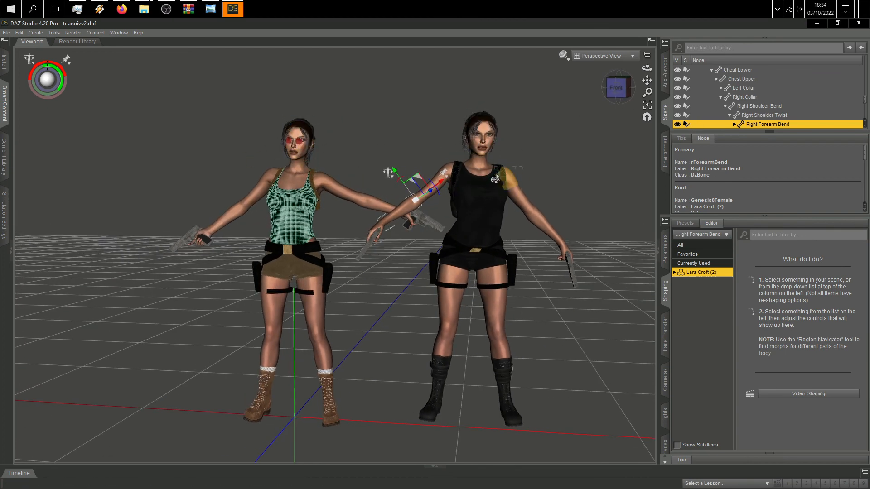
- Examine the poses, outfits and held pistols of both Lara Croft figures from the front, back and three-quarter views
scroll(495, 180, "up", 5)
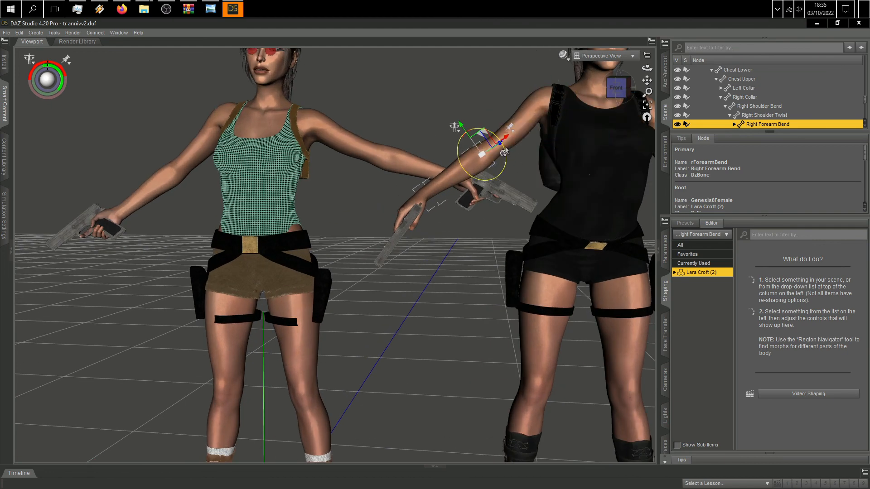
scroll(464, 221, "down", 5)
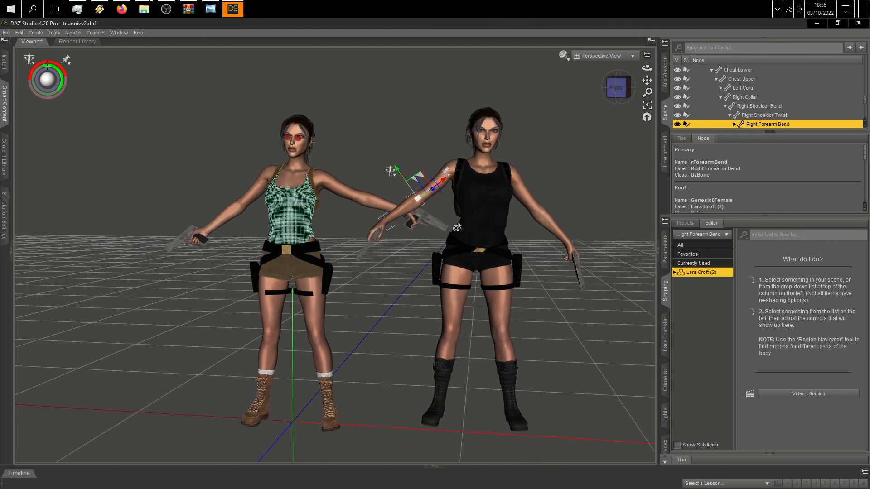
scroll(553, 227, "up", 2)
scroll(554, 227, "down", 2)
left_click(480, 232)
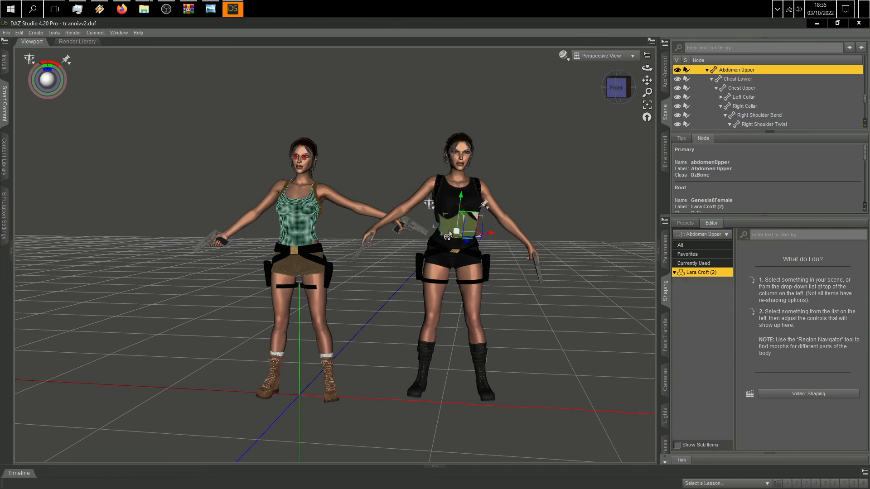
left_click_drag(482, 233, 484, 231)
left_click_drag(623, 90, 752, 96)
scroll(454, 130, "up", 8)
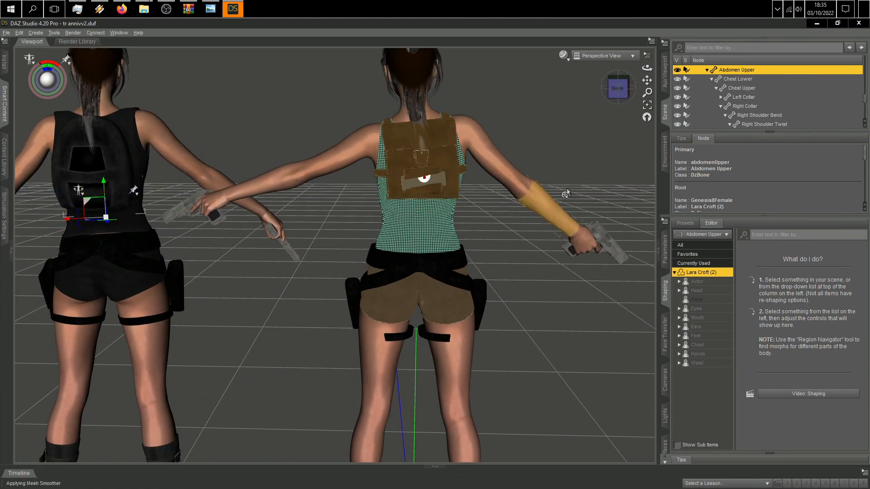
left_click_drag(648, 81, 737, 172)
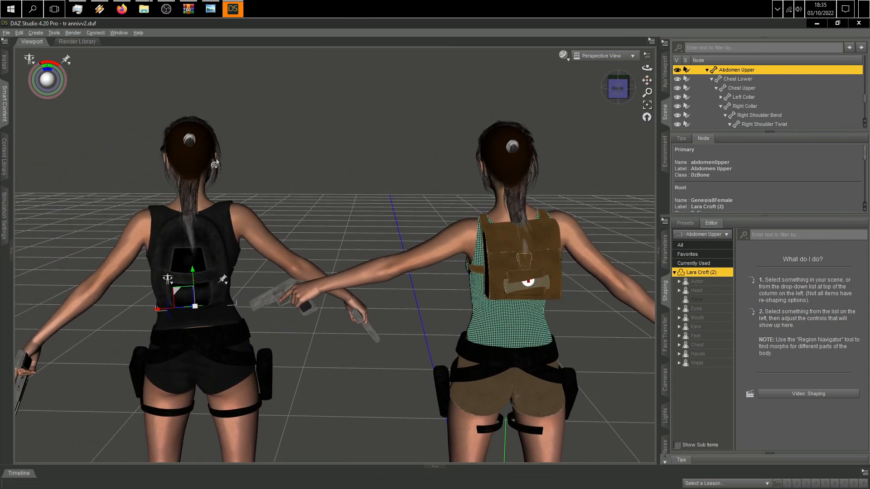
left_click_drag(618, 88, 766, 99)
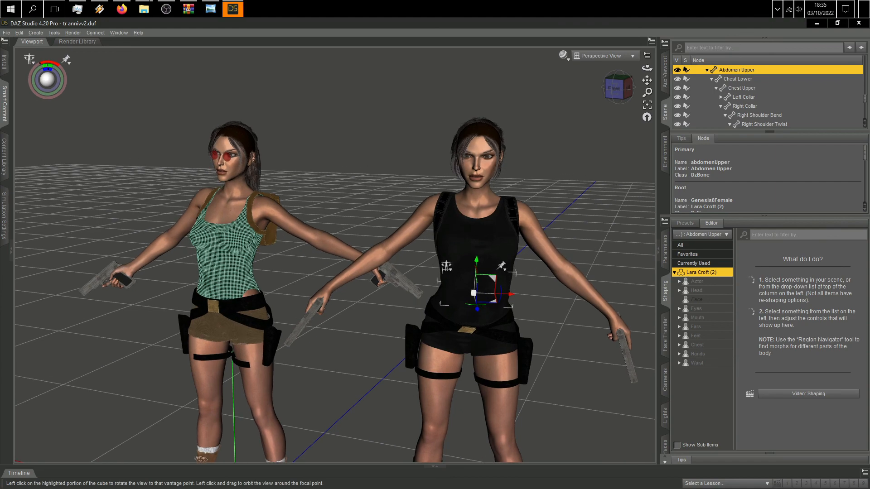
left_click(615, 88)
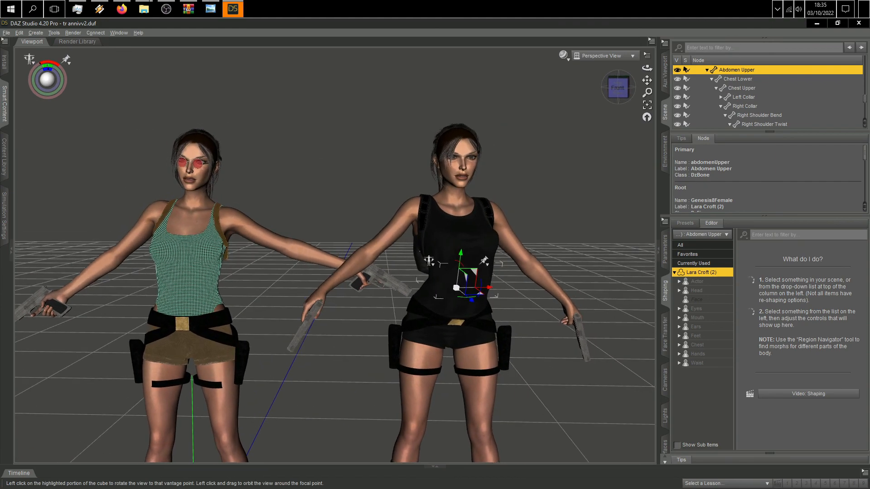
mouse_move(617, 88)
left_mouse_down()
mouse_move(635, 94)
mouse_move(605, 97)
mouse_move(621, 93)
left_mouse_up()
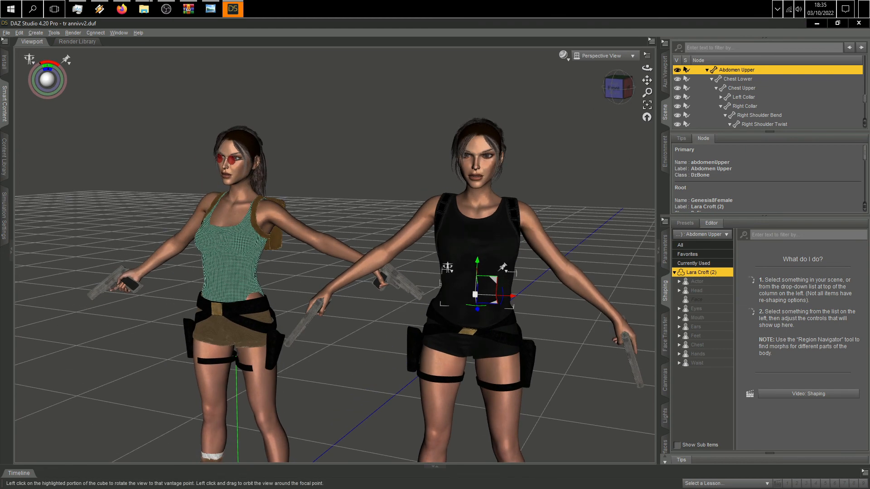